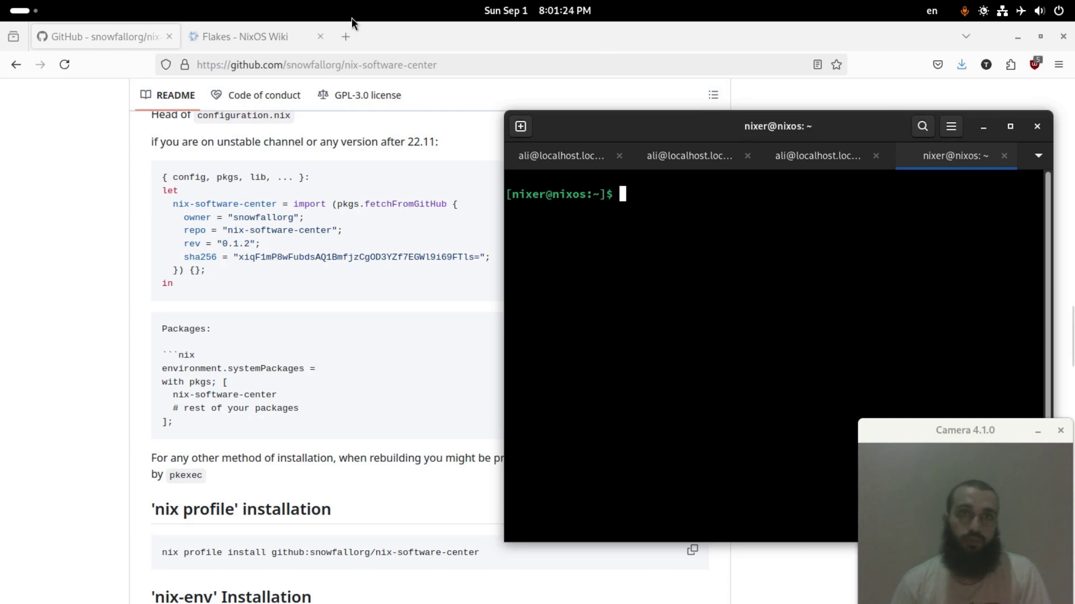
# - Search the web for "kde discover nixos" in a new browser tab and open the GitHub issue "Plasma: Install Discover by default"
pyautogui.click(347, 38)
pyautogui.click(347, 38)
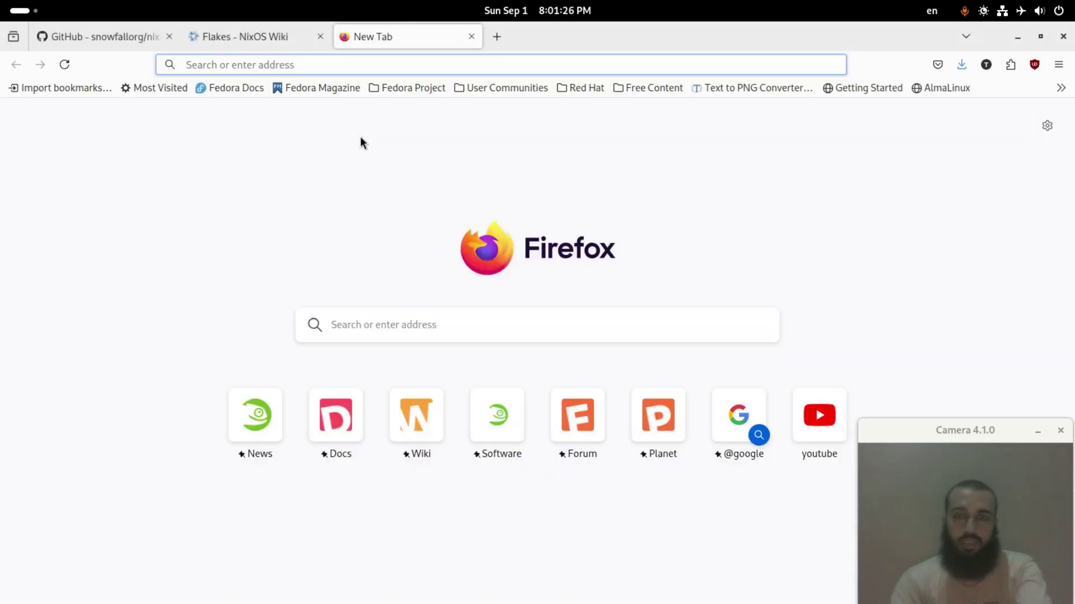
pyautogui.write('discover')
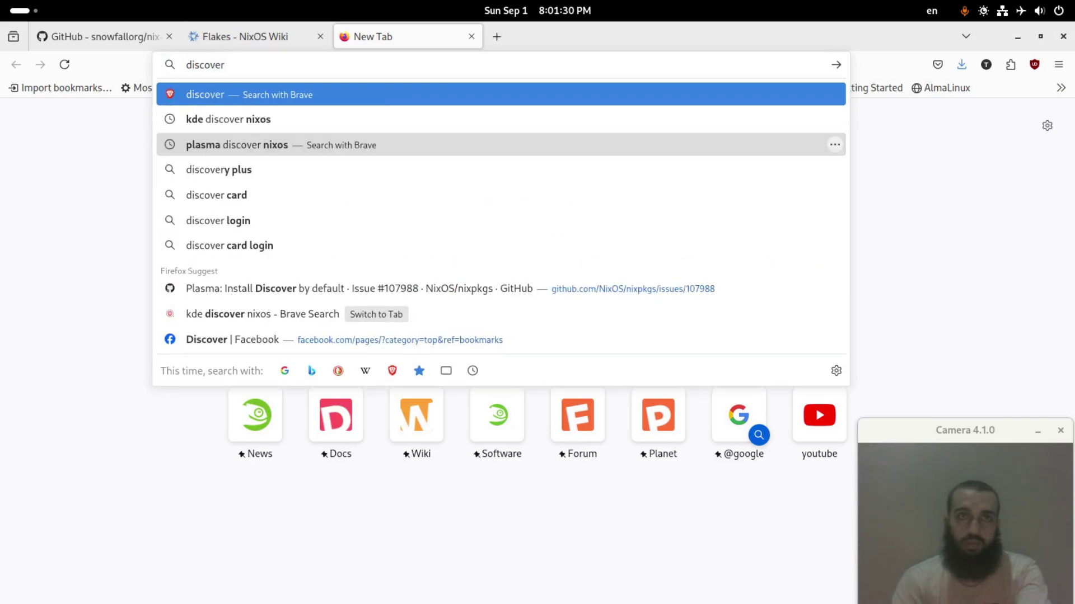
pyautogui.press('Down')
pyautogui.press('Return')
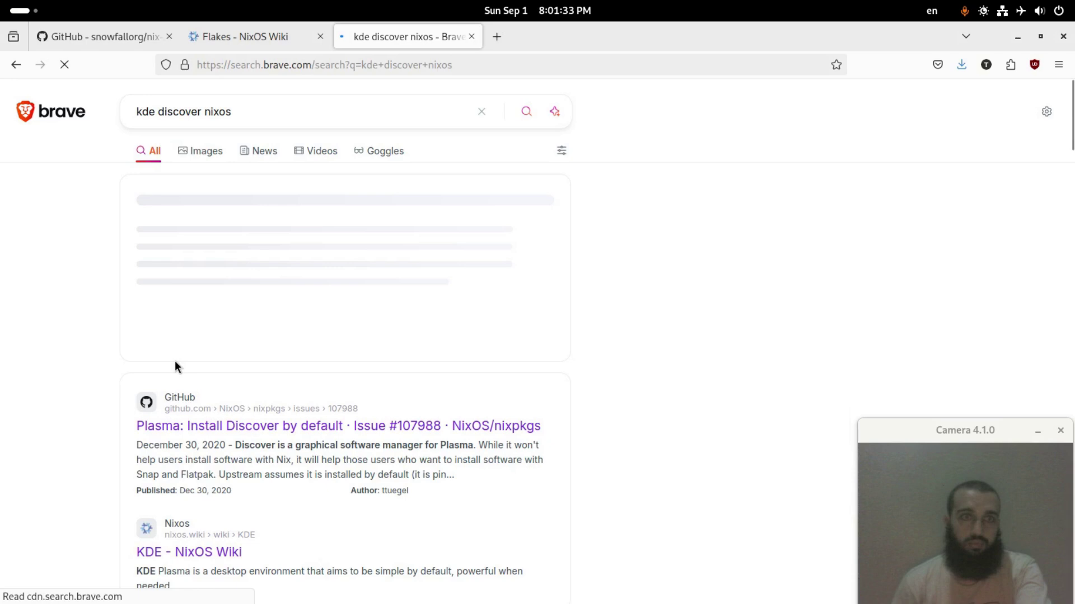
pyautogui.click(194, 427)
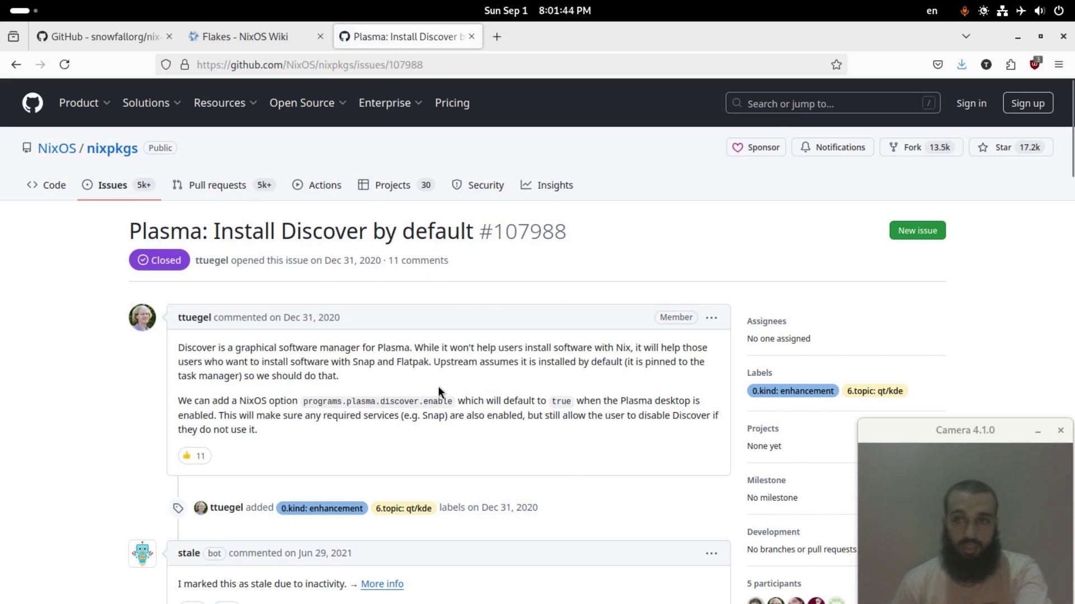
# - Skim the issue's comments and examine the programs.plasma.discover.enable option proposed in the opening comment
pyautogui.scroll(-6, 526, 454)
pyautogui.scroll(-5, 526, 457)
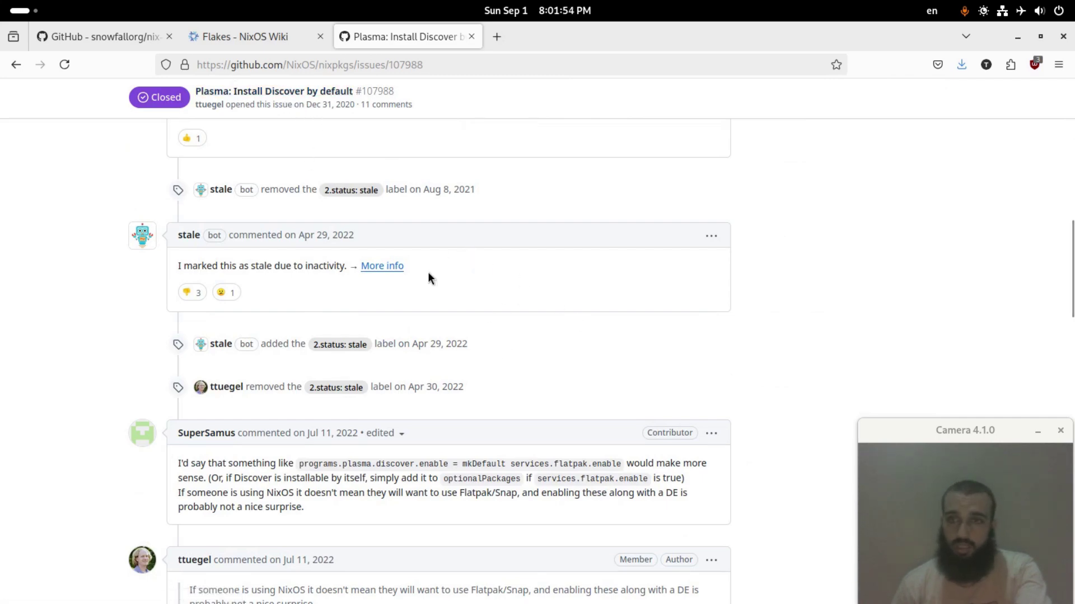
pyautogui.scroll(15, 484, 438)
pyautogui.scroll(-20, 442, 473)
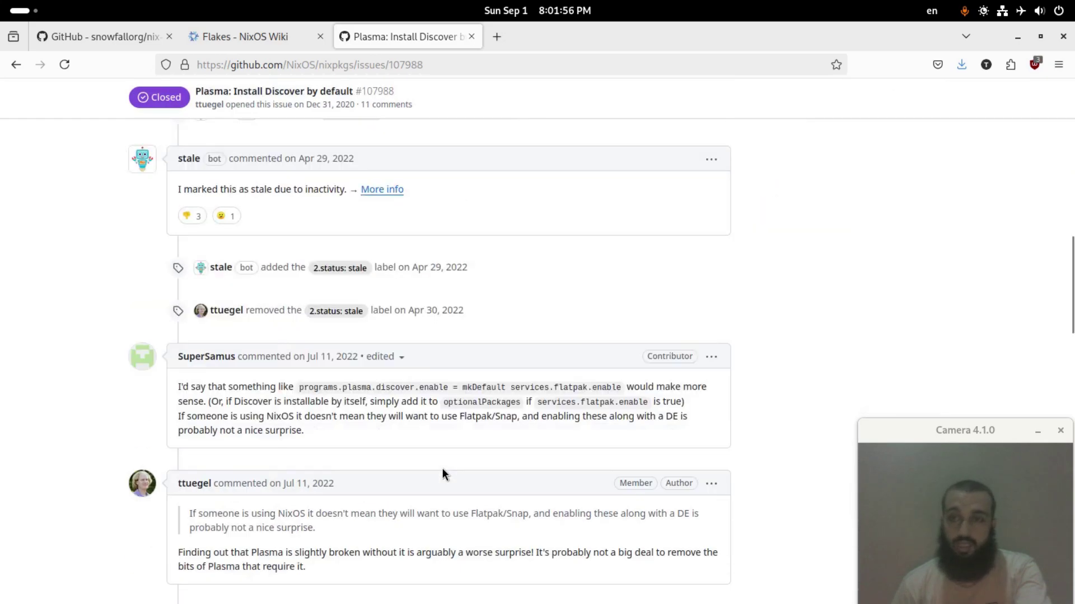
pyautogui.scroll(8, 442, 473)
pyautogui.scroll(10, 442, 468)
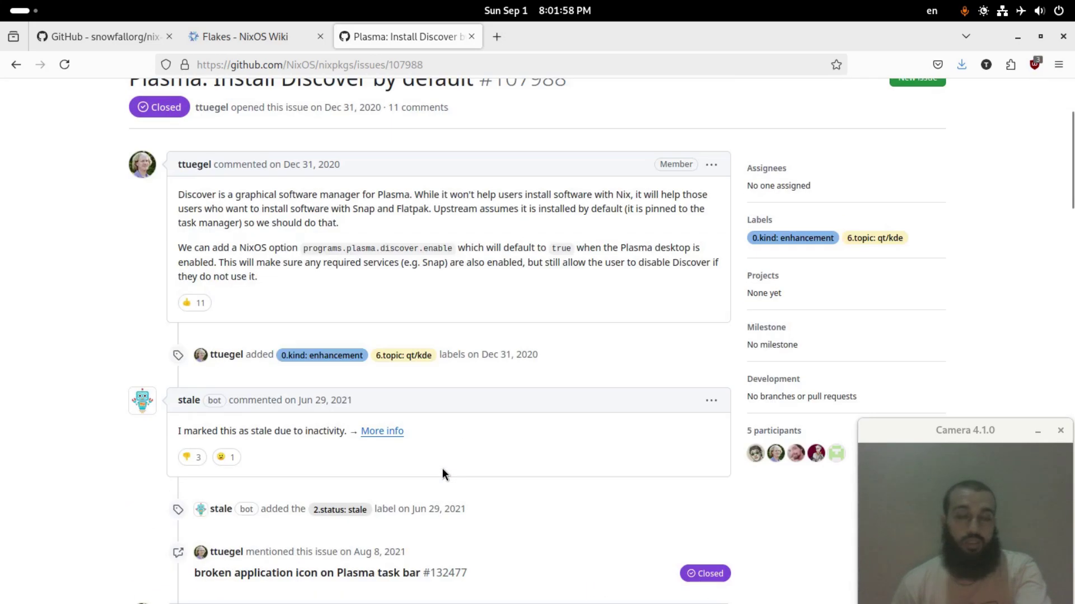
pyautogui.moveTo(300, 415); pyautogui.dragTo(343, 401)
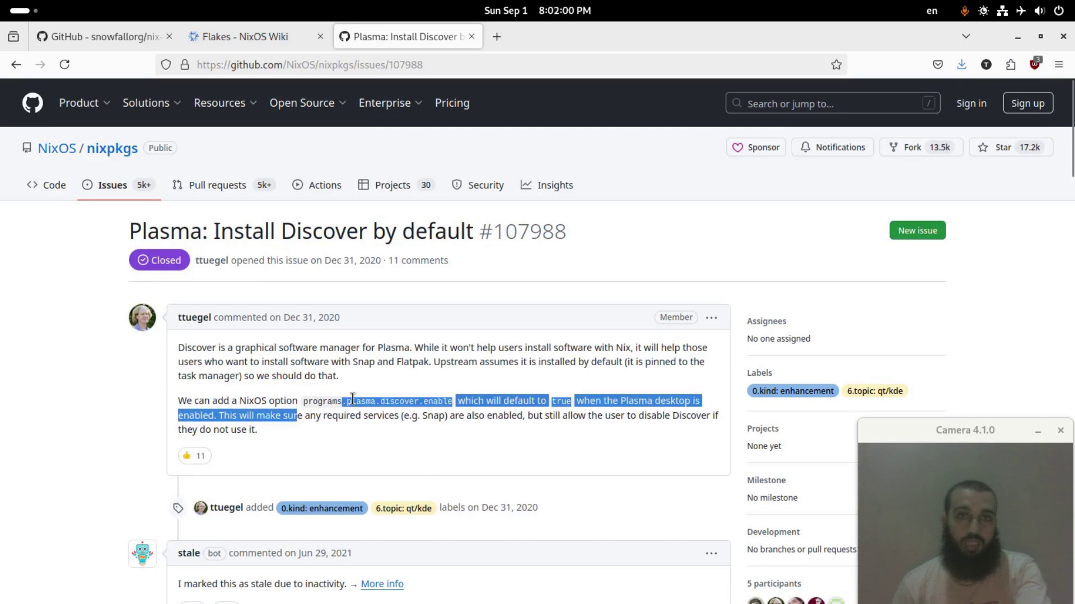
pyautogui.click(405, 395)
# - Examine the July 11, 2022 contributor comment suggesting programs.plasma.discover.enable = mkDefault services.flatpak.enable
pyautogui.scroll(-6, 405, 420)
pyautogui.scroll(-5, 406, 426)
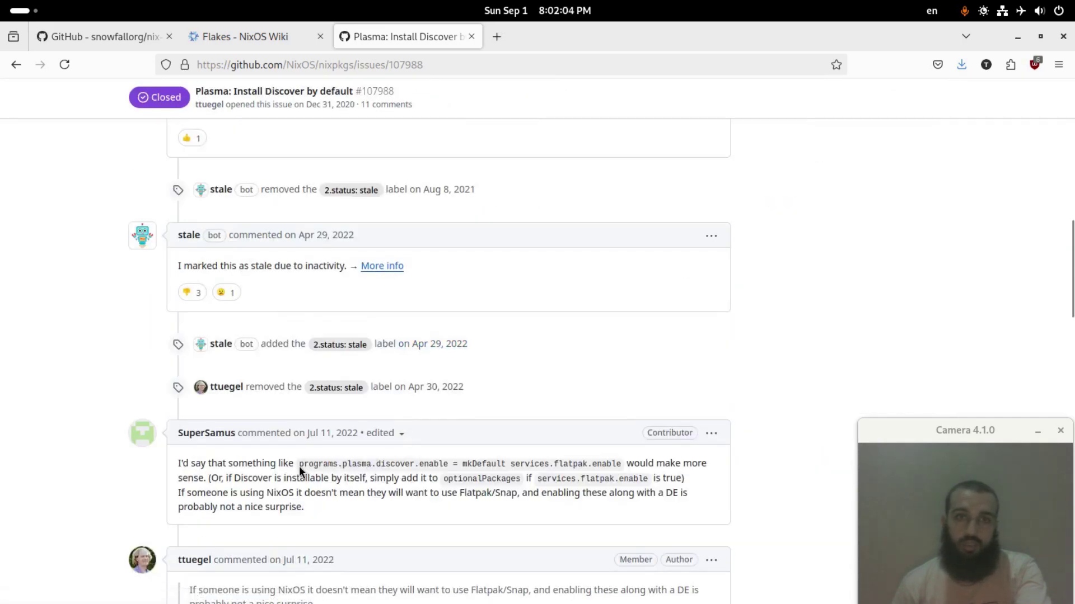
pyautogui.moveTo(299, 466)
pyautogui.mouseDown()
pyautogui.moveTo(418, 459)
pyautogui.moveTo(298, 467)
pyautogui.mouseUp()
pyautogui.click(419, 459)
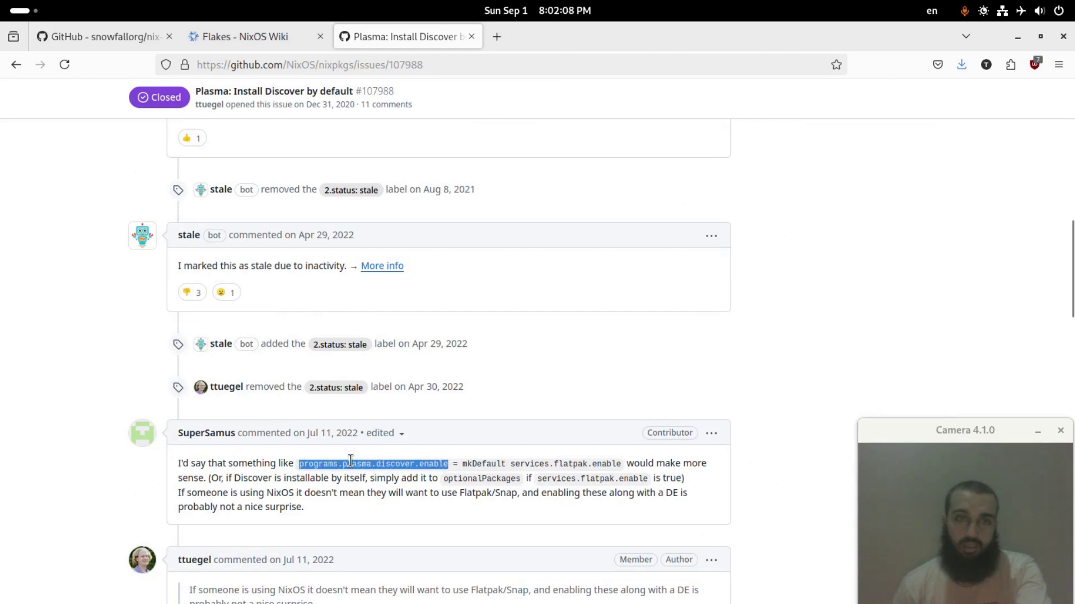
pyautogui.moveTo(461, 463); pyautogui.dragTo(509, 463)
pyautogui.click(508, 463)
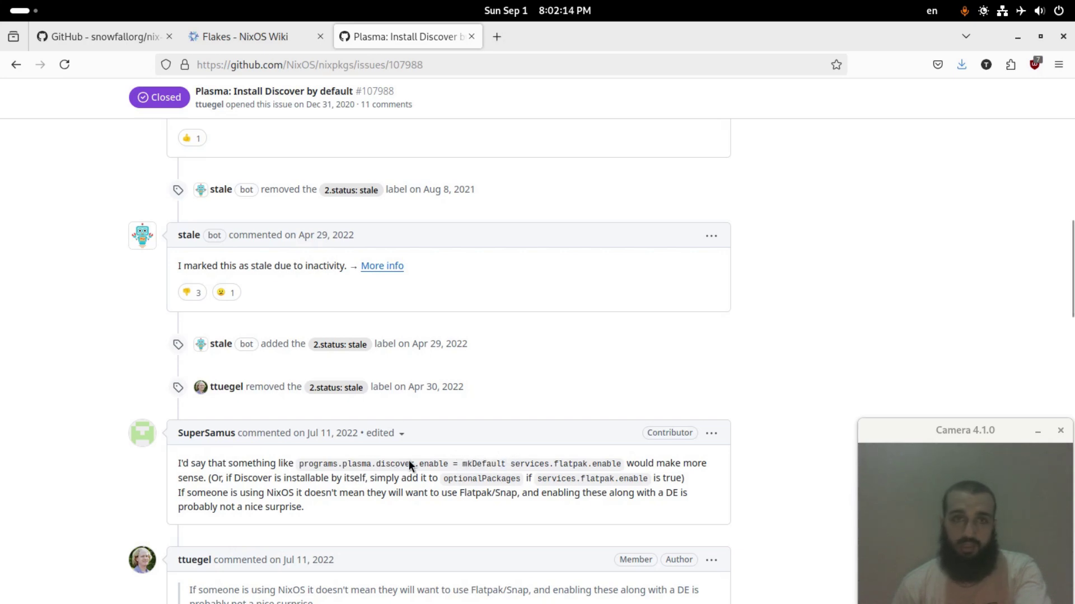
pyautogui.moveTo(300, 464); pyautogui.dragTo(445, 462)
pyautogui.click(445, 461)
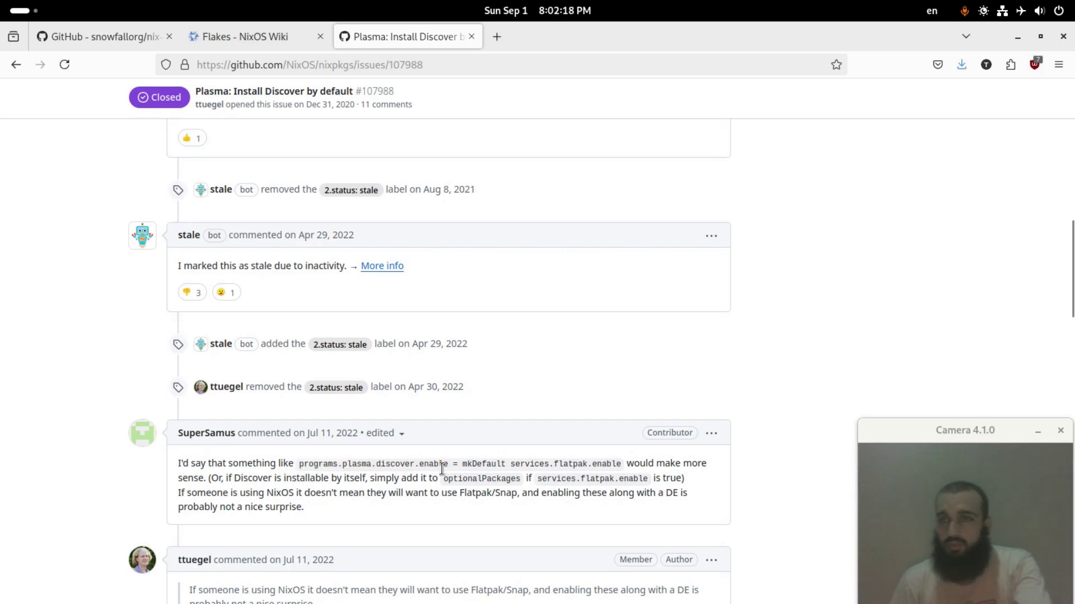
pyautogui.moveTo(463, 462); pyautogui.dragTo(509, 462)
pyautogui.click(509, 462)
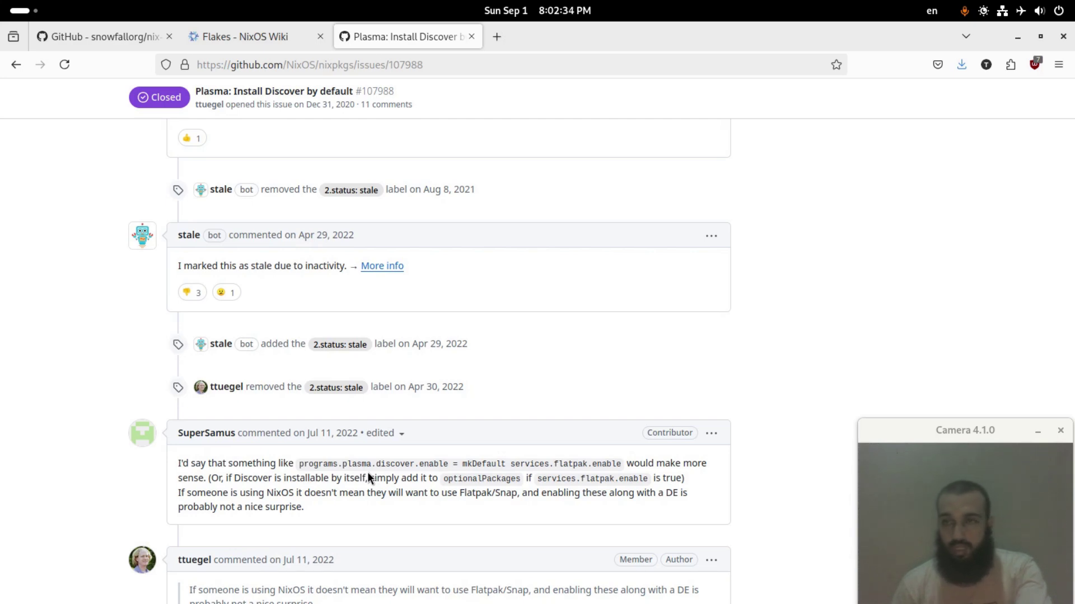
# - Go back to the snowfallorg/nix-software-center repository page and read the README's title and introductory description
pyautogui.click(130, 27)
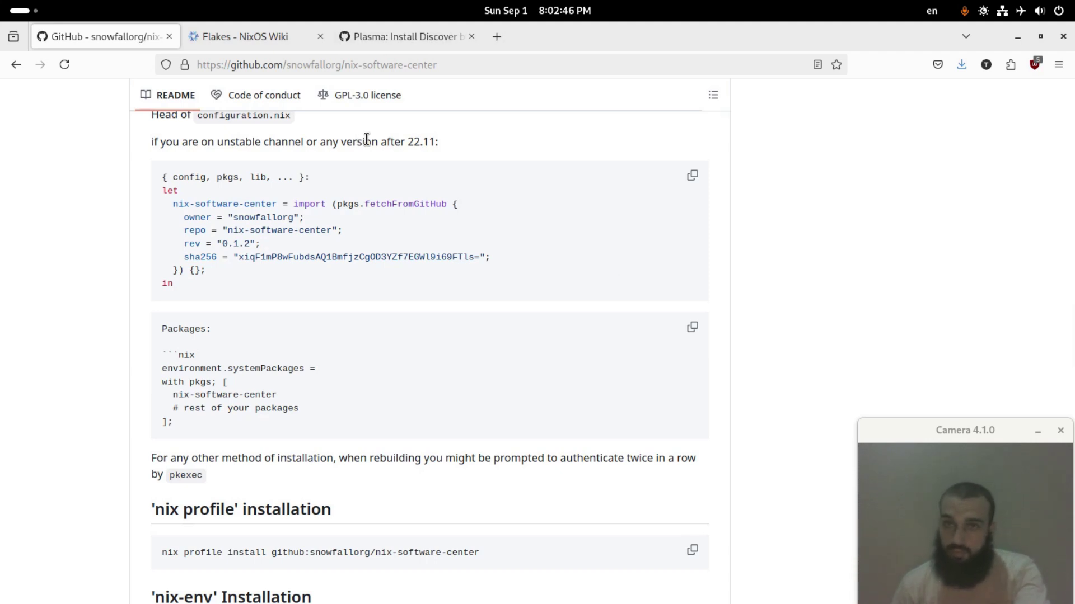
pyautogui.scroll(15, 454, 442)
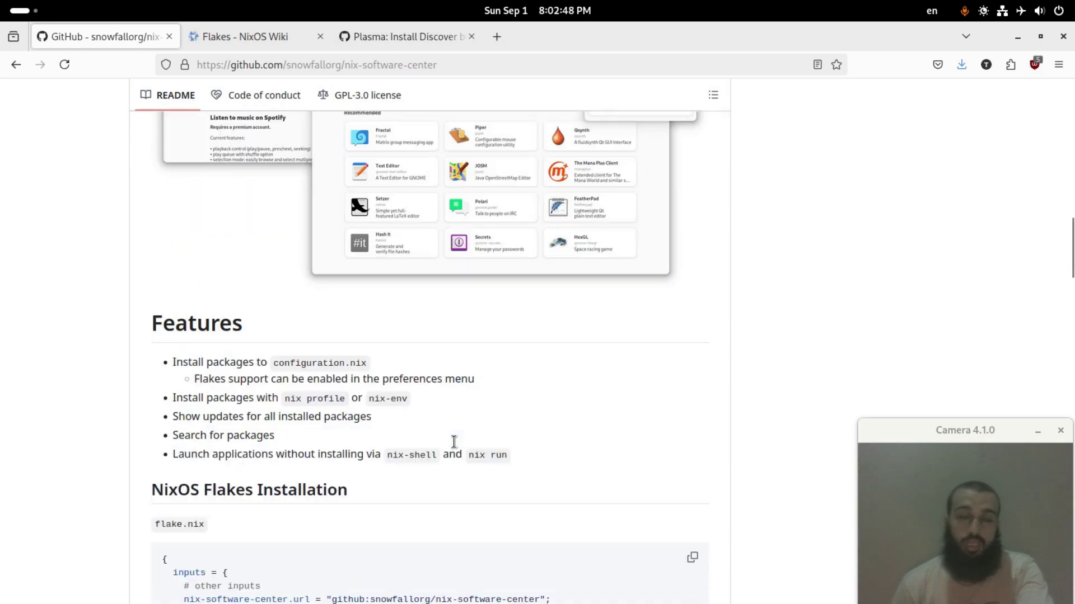
pyautogui.scroll(6, 455, 443)
pyautogui.scroll(-8, 454, 442)
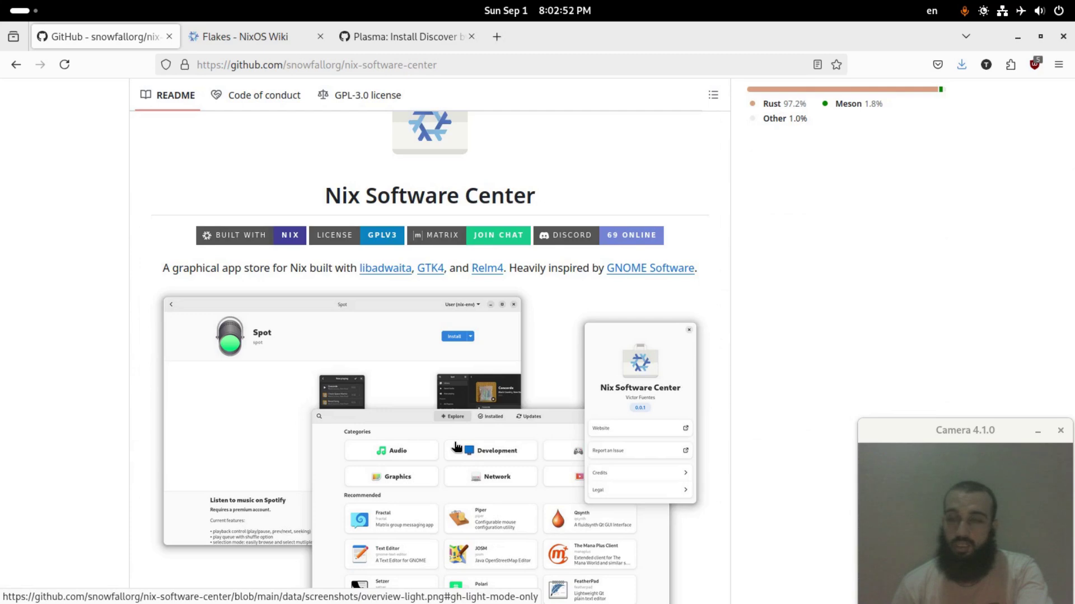
pyautogui.moveTo(324, 203); pyautogui.dragTo(553, 197)
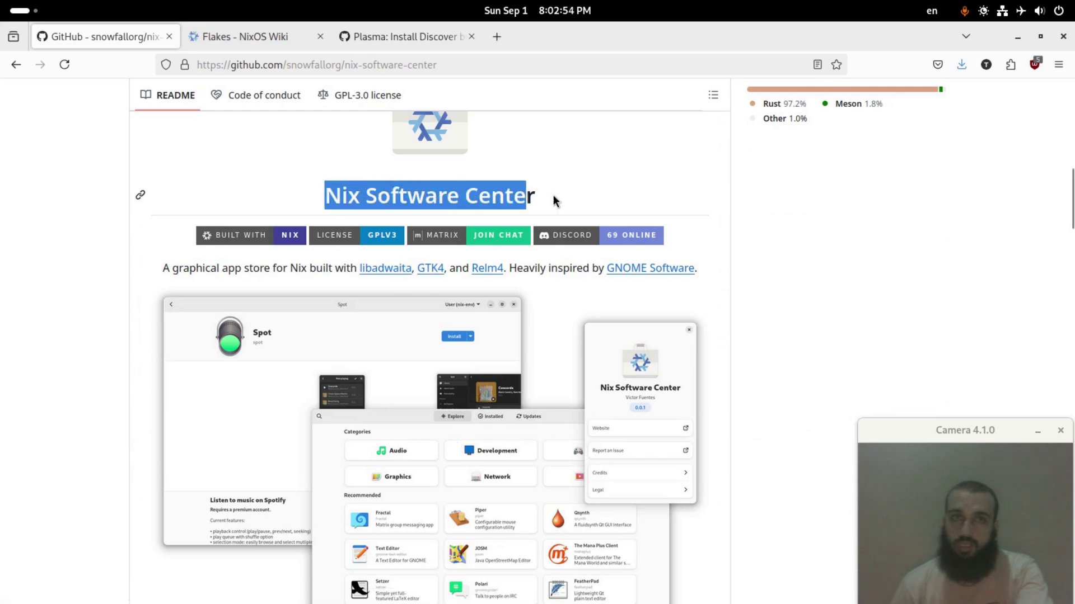
pyautogui.click(553, 194)
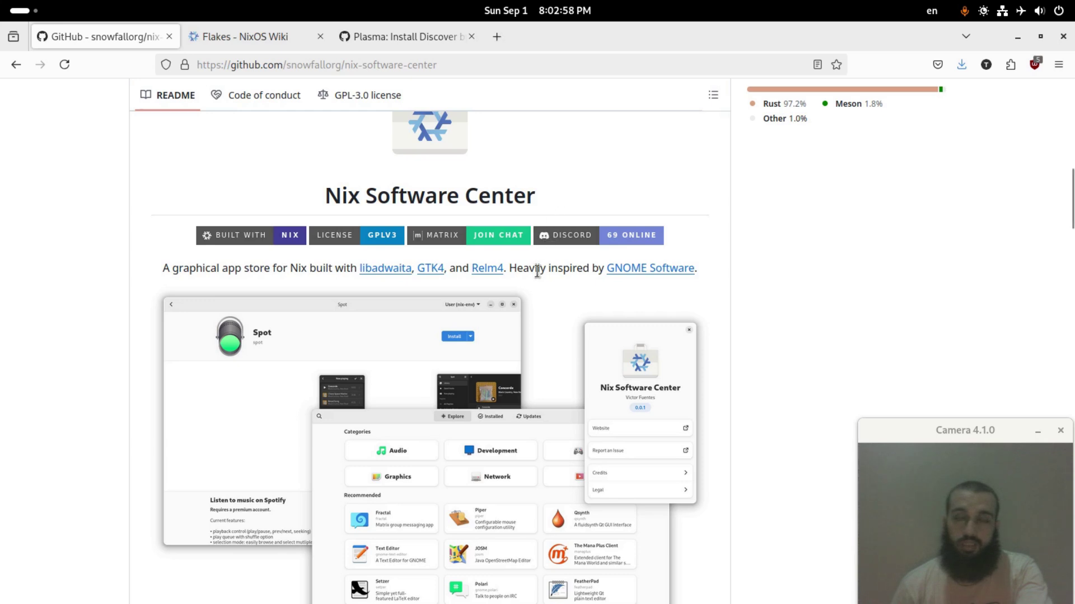
pyautogui.moveTo(163, 268); pyautogui.dragTo(274, 270)
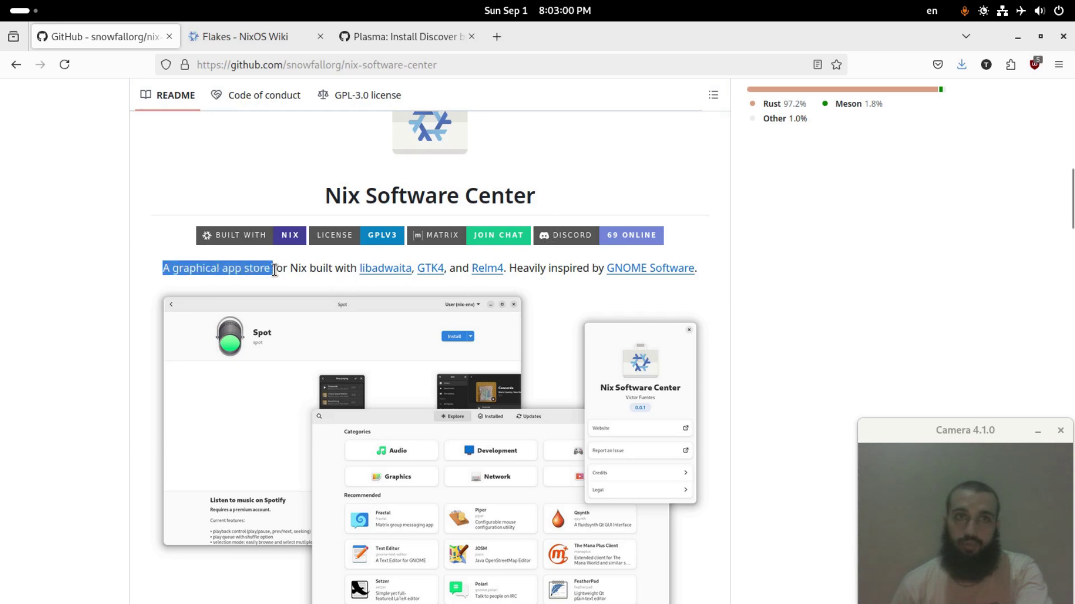
pyautogui.click(275, 271)
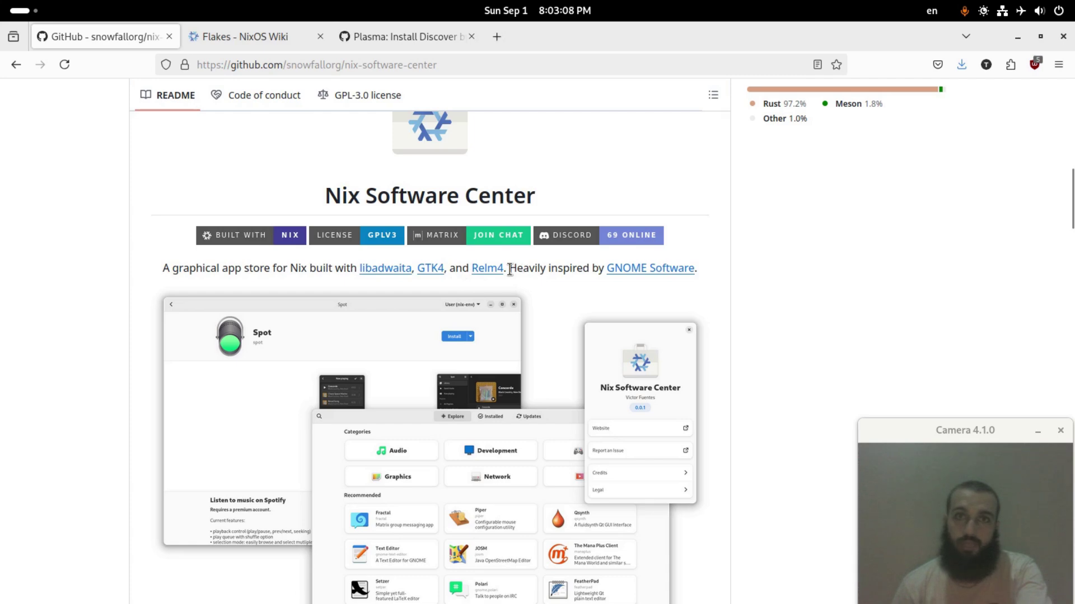
pyautogui.moveTo(509, 269); pyautogui.dragTo(704, 272)
pyautogui.click(701, 274)
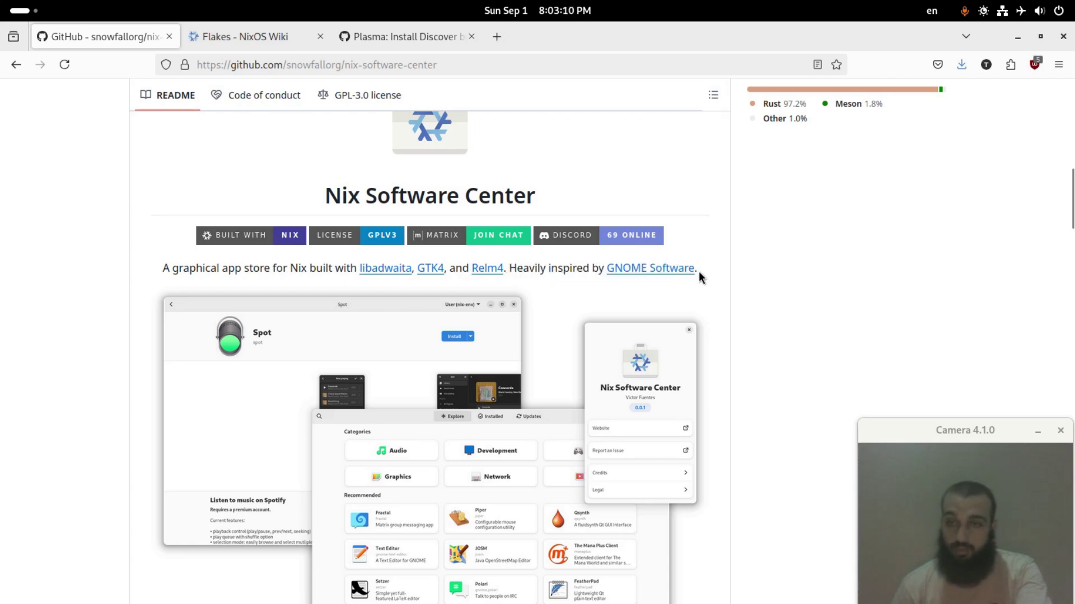
# - Review the README's features and Flakes setup, and find the NixOS Installation instructions for versions after 22.11
pyautogui.scroll(-10, 437, 386)
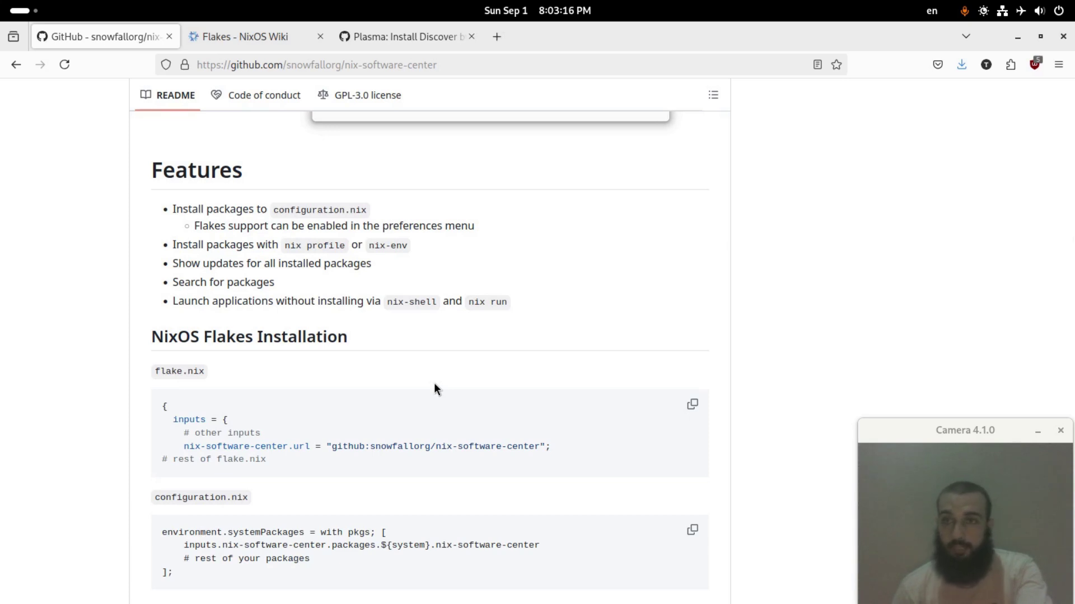
pyautogui.scroll(-3, 404, 415)
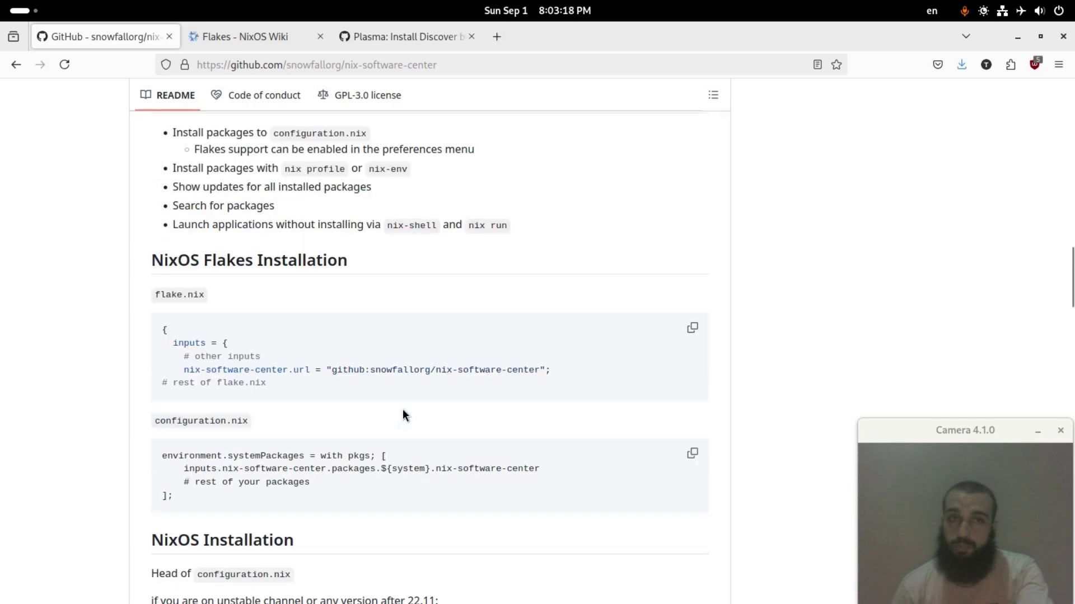
pyautogui.scroll(-3, 404, 414)
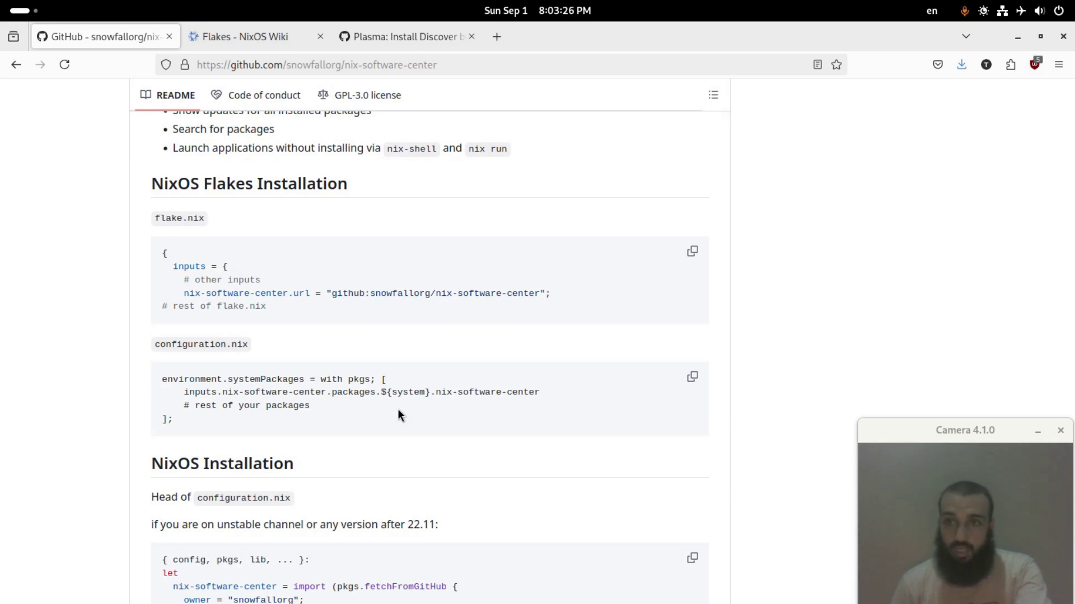
pyautogui.scroll(-4, 402, 398)
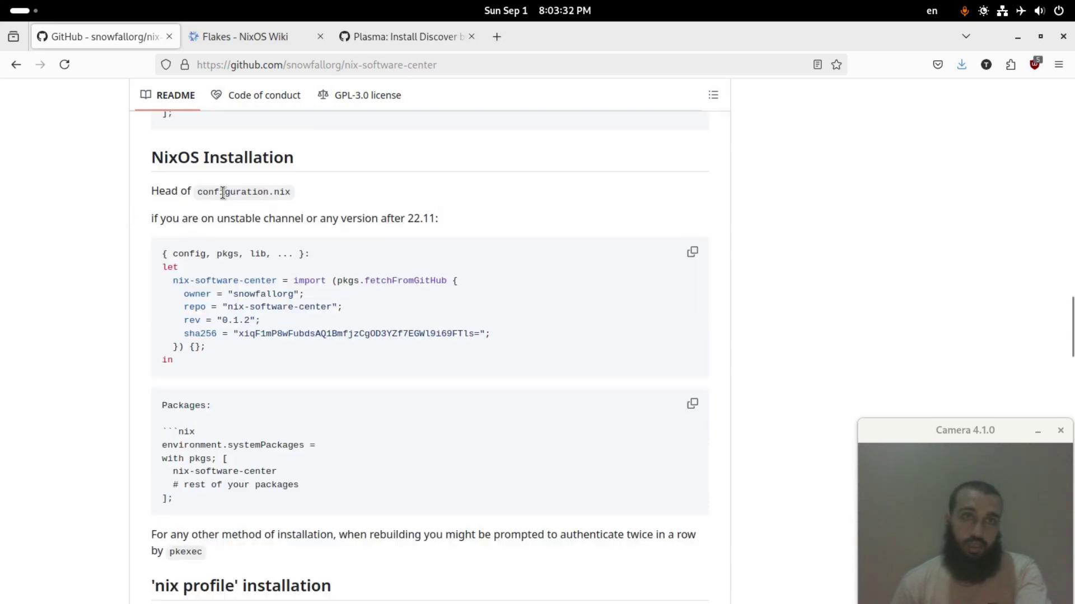
pyautogui.moveTo(410, 220); pyautogui.dragTo(434, 217)
pyautogui.click(430, 215)
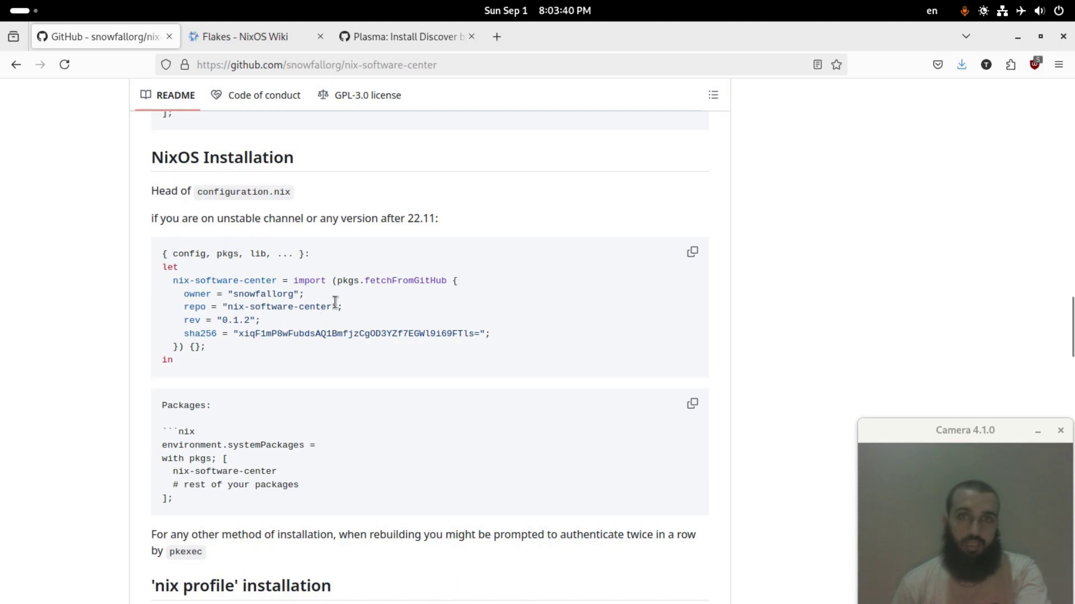
# - Switch to the terminal and open /etc/nixos/configuration.nix in nano with sudo, entering the account password
pyautogui.hotkey('alt', 'Tab')
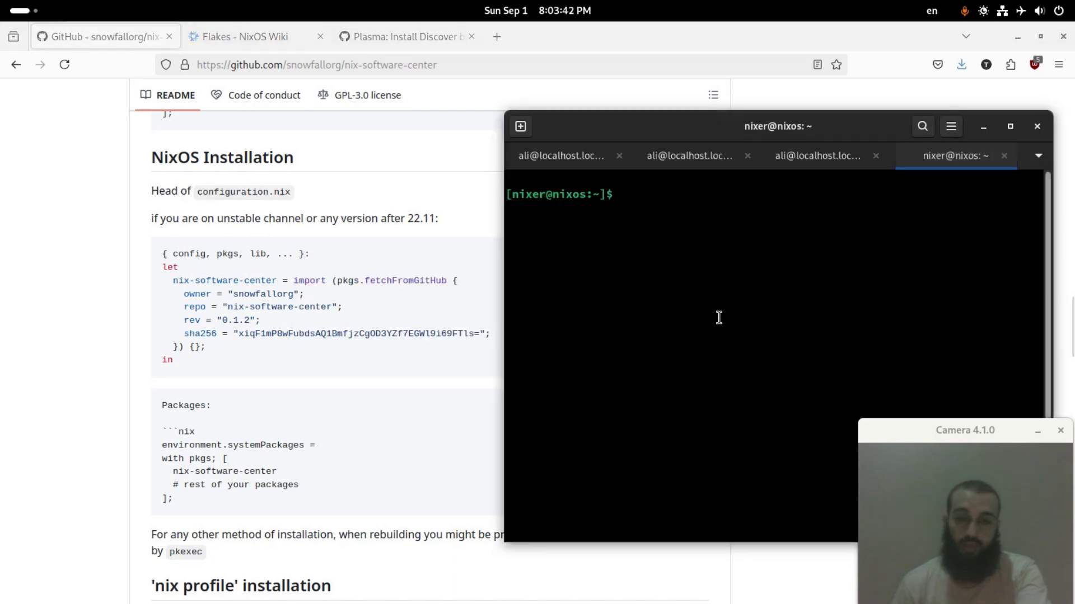
pyautogui.write('sudo nano ')
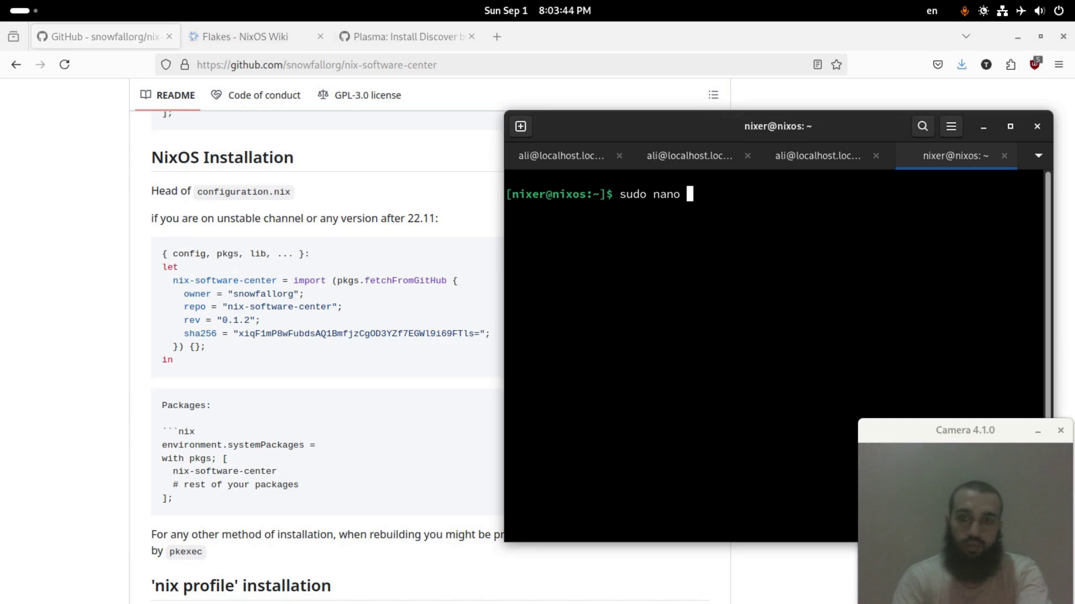
pyautogui.write('/etc/nix')
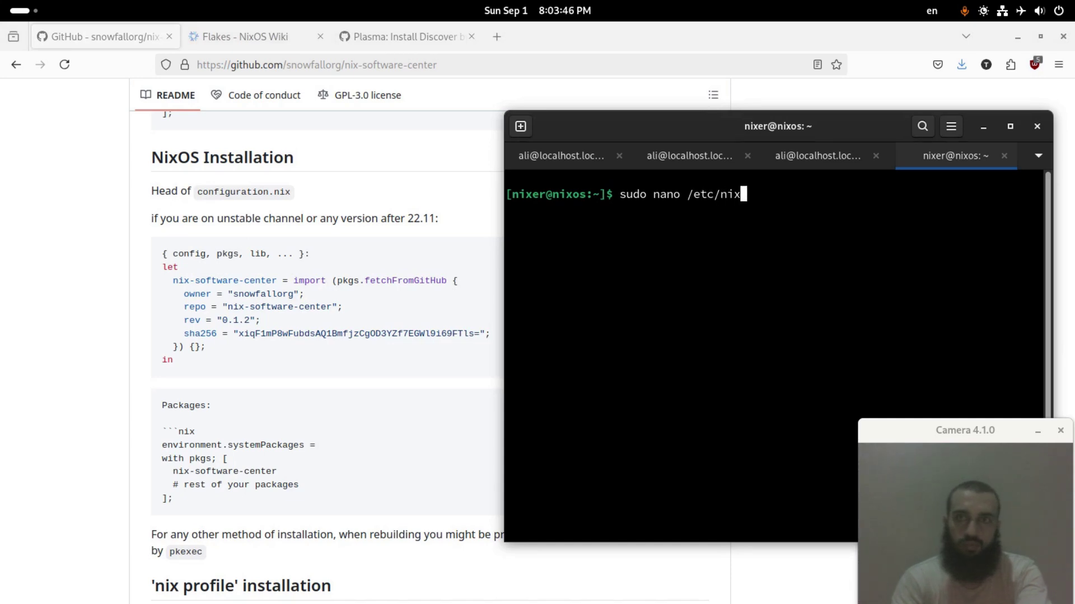
pyautogui.write('os/co')
pyautogui.press('Tab')
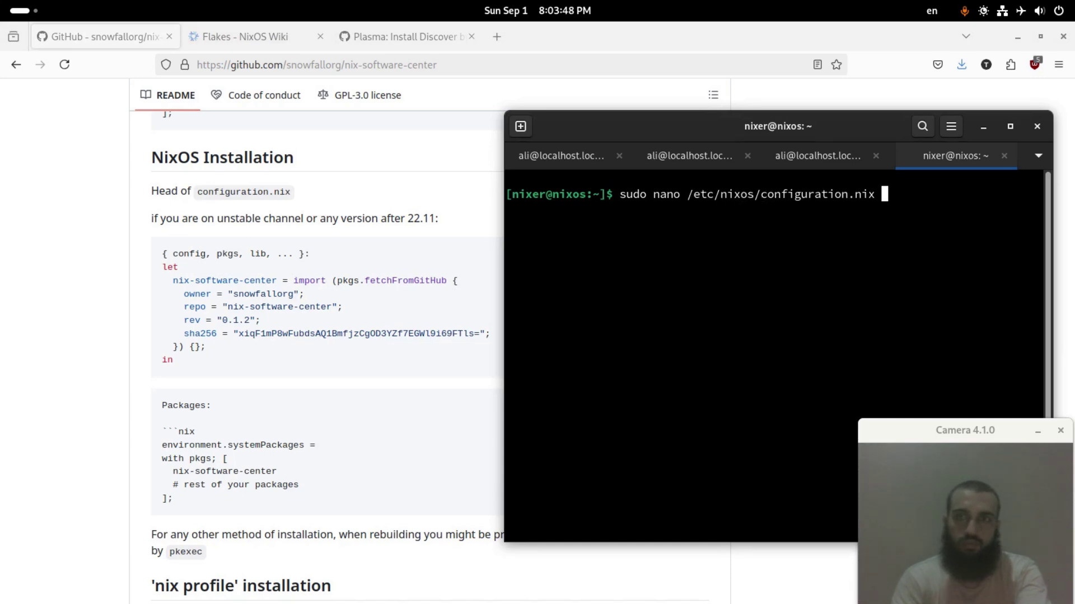
pyautogui.press('Return')
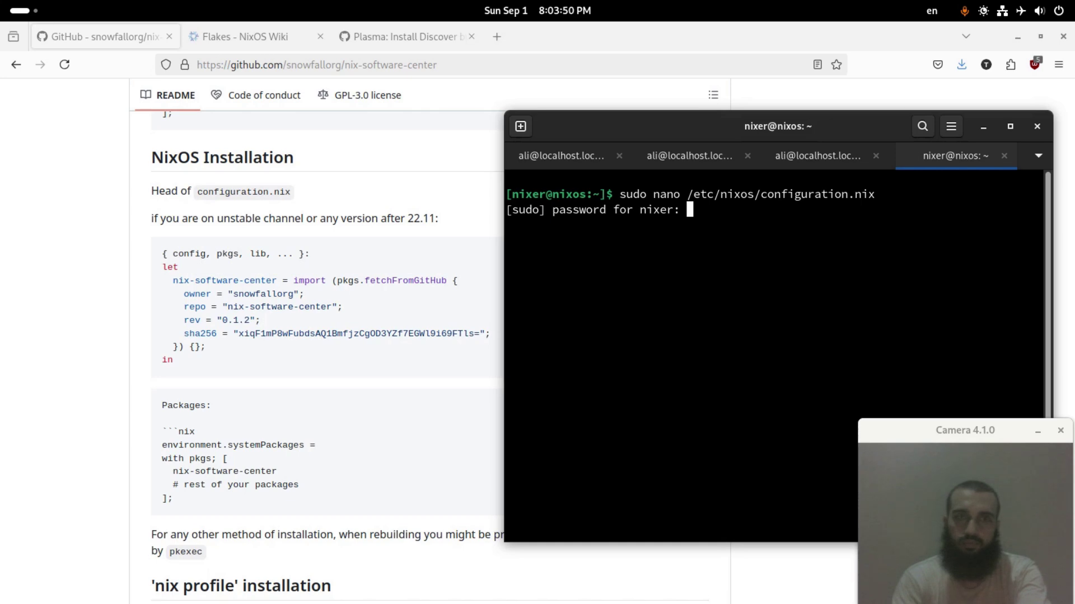
pyautogui.press('Return')
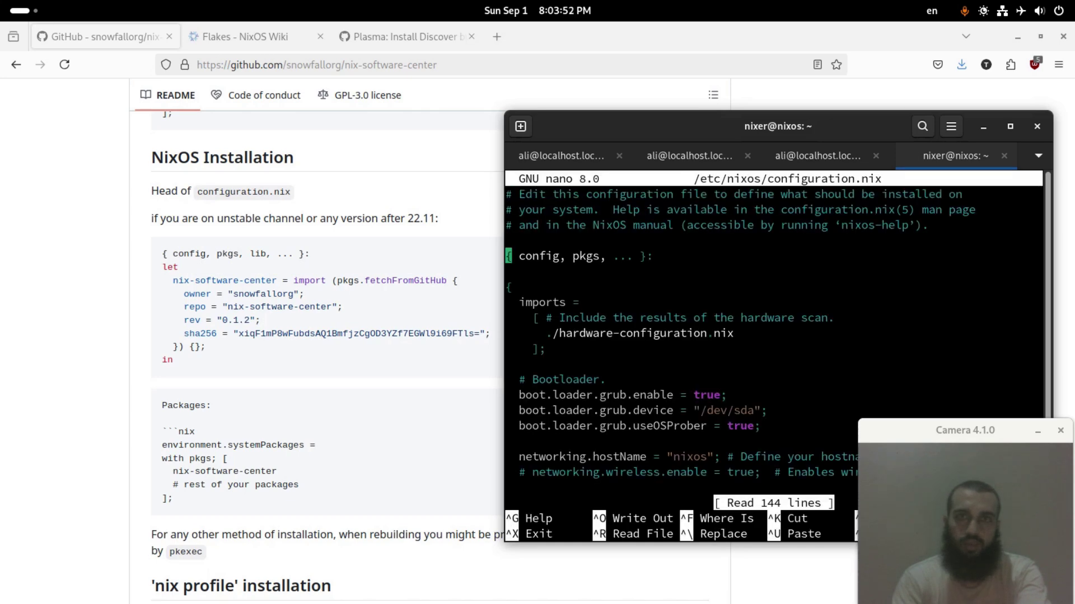
# - Add lib after pkgs in the argument list at the head of configuration.nix, making it { config, pkgs, lib, ... }:
pyautogui.press('Left')
pyautogui.press('Left')
pyautogui.press('Left')
pyautogui.press('Left')
pyautogui.press('Left')
pyautogui.press('Left')
pyautogui.press('Left')
pyautogui.write('lib')
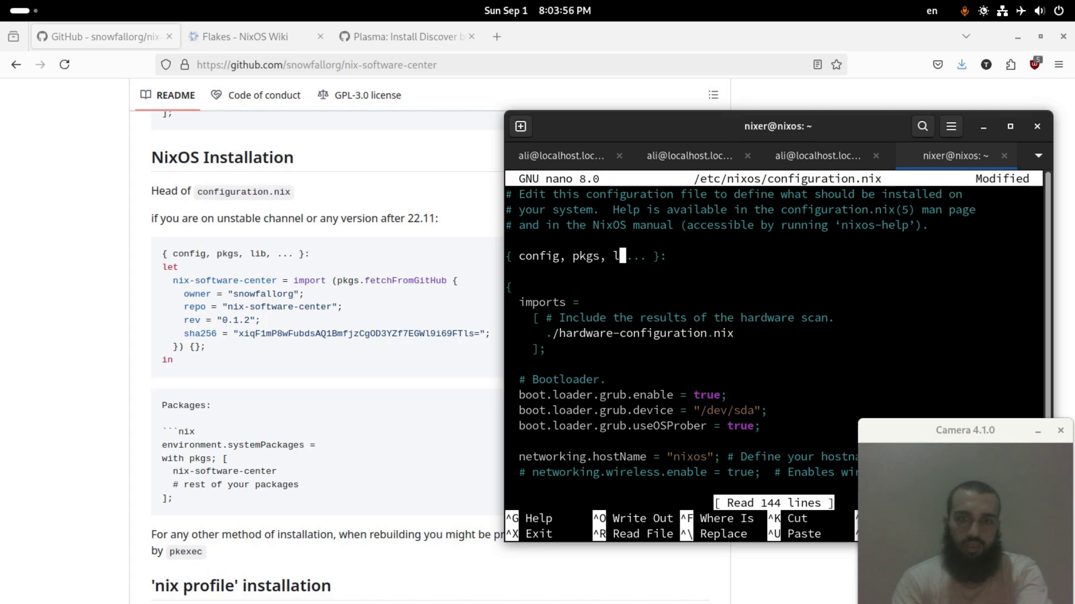
pyautogui.write(',')
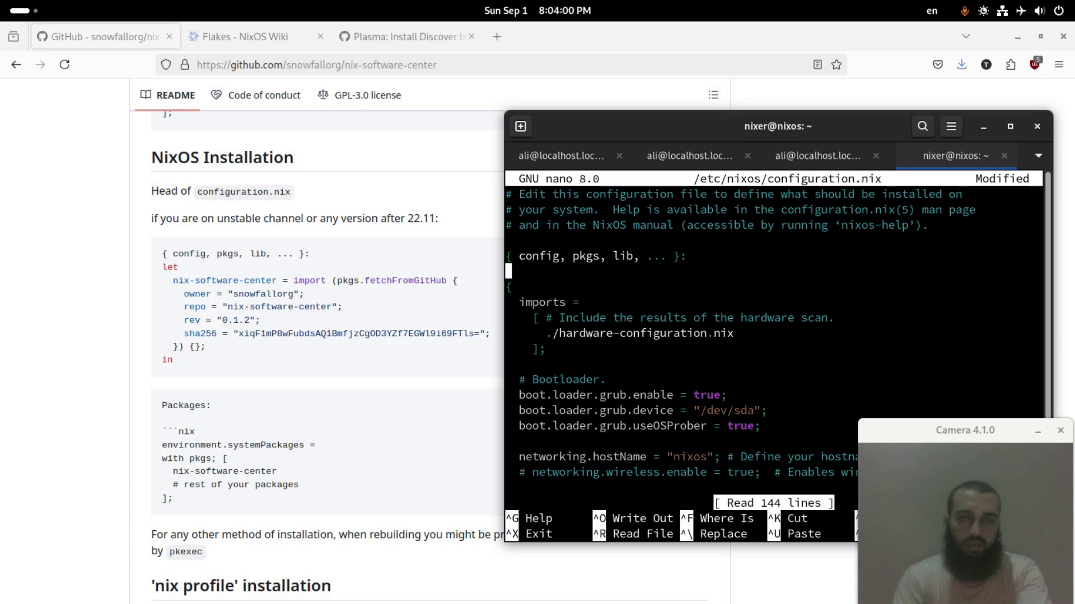
pyautogui.press('Down')
pyautogui.press('Down')
pyautogui.press('Down')
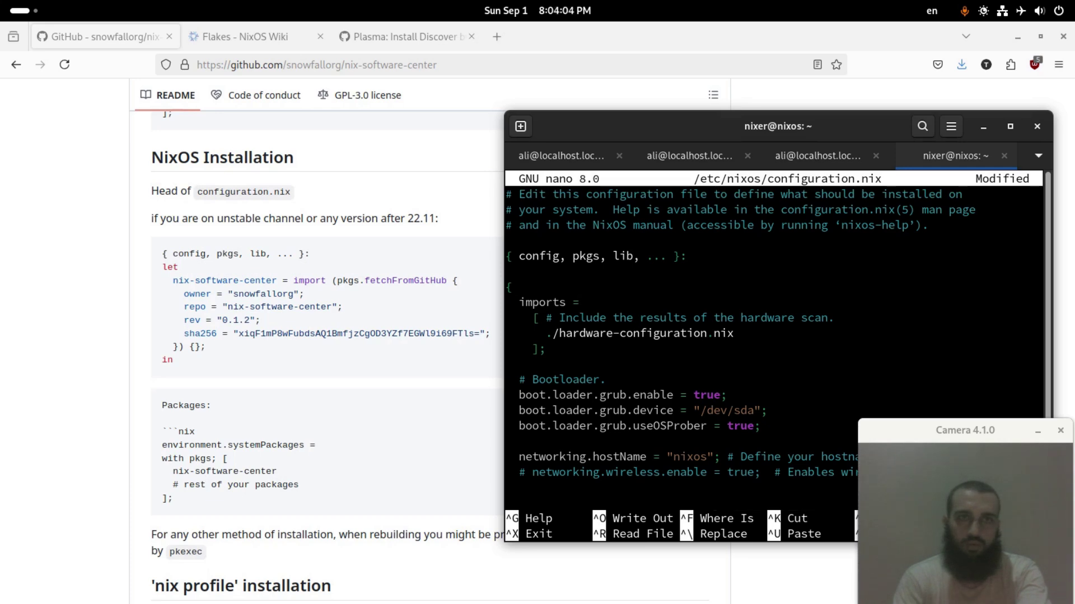
# - Copy the README's let … in block that imports nix-software-center 0.1.2 and paste it below the argument line at the head of configuration.nix
pyautogui.press('Down')
pyautogui.press('Down')
pyautogui.press('Down')
pyautogui.press('Up')
pyautogui.press('Up')
pyautogui.press('Up')
pyautogui.press('Up')
pyautogui.press('Up')
pyautogui.press('Up')
pyautogui.click(165, 266)
pyautogui.moveTo(162, 256); pyautogui.dragTo(253, 273)
pyautogui.click(253, 273)
pyautogui.moveTo(162, 268); pyautogui.dragTo(186, 380)
pyautogui.hotkey('ctrl', 'c')
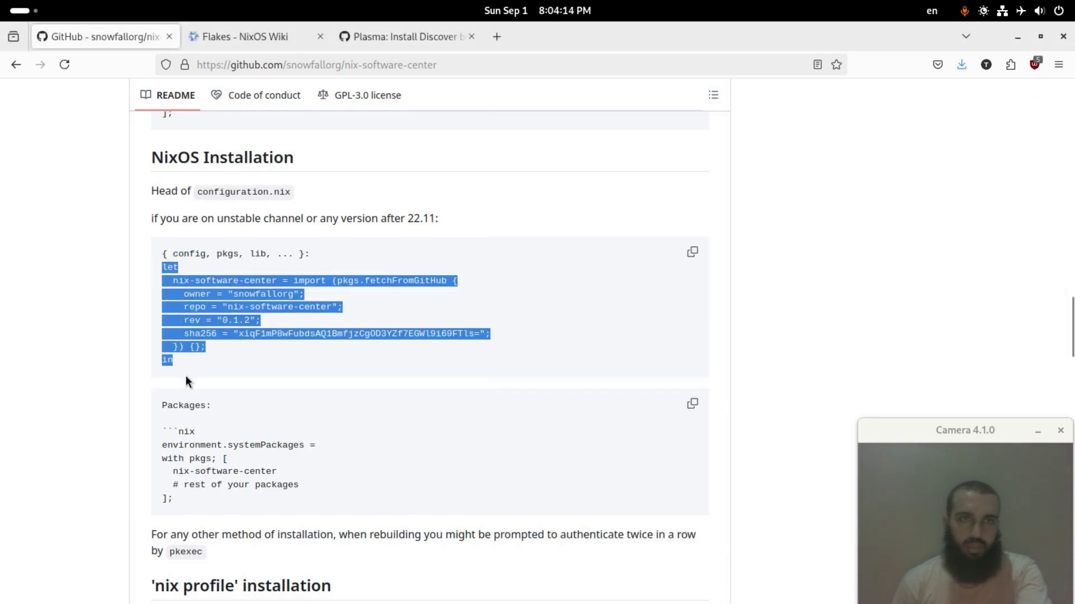
pyautogui.hotkey('alt', 'Tab')
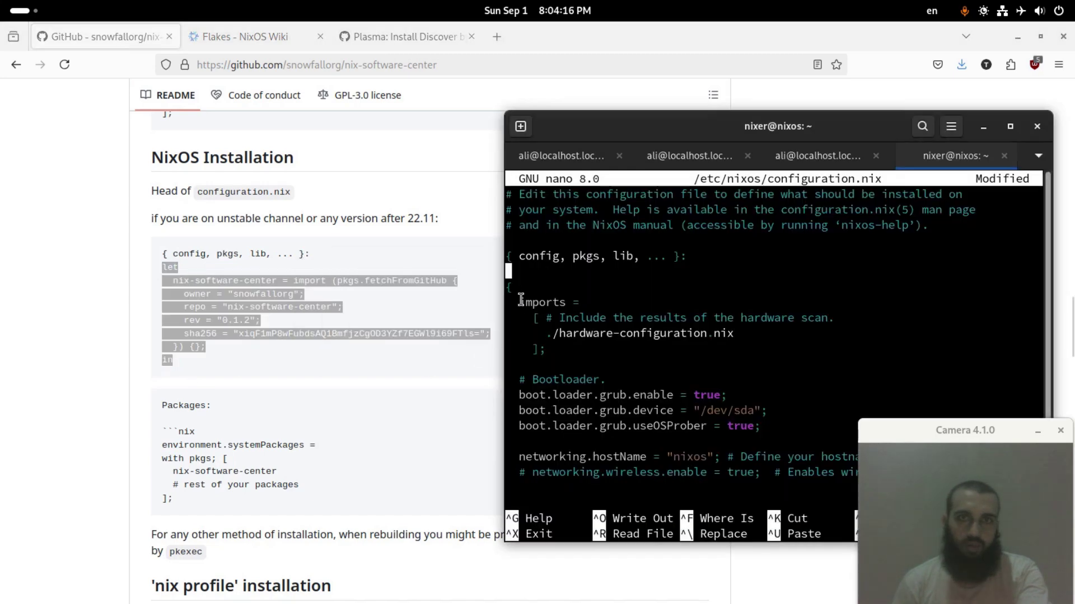
pyautogui.middleClick(520, 273)
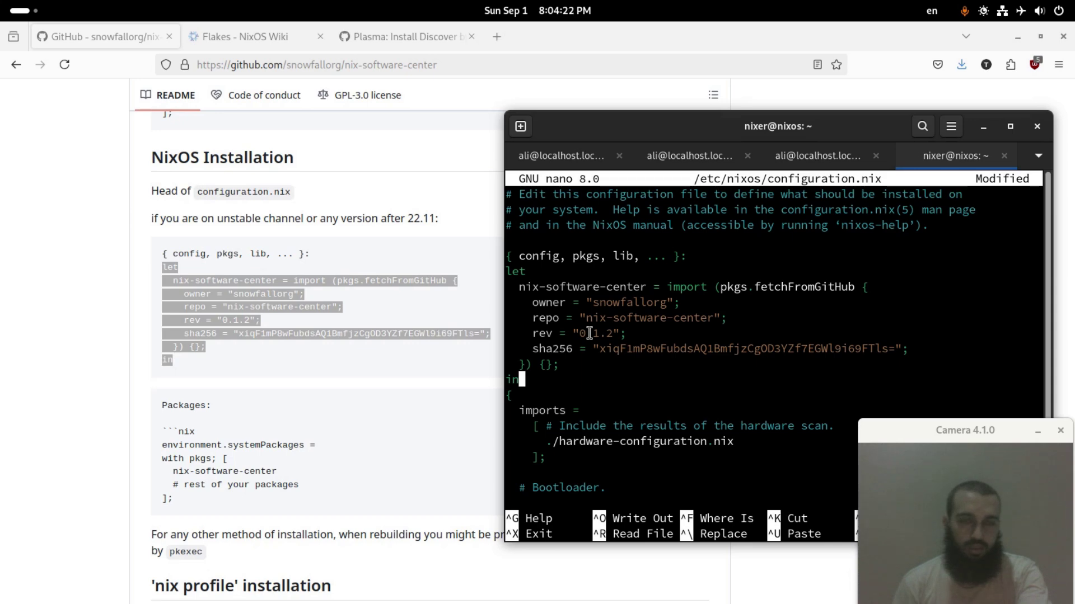
# - Compare the head of configuration.nix, from the argument line to the opening brace after in, with the README's NixOS Installation block
pyautogui.scroll(-18, 589, 334)
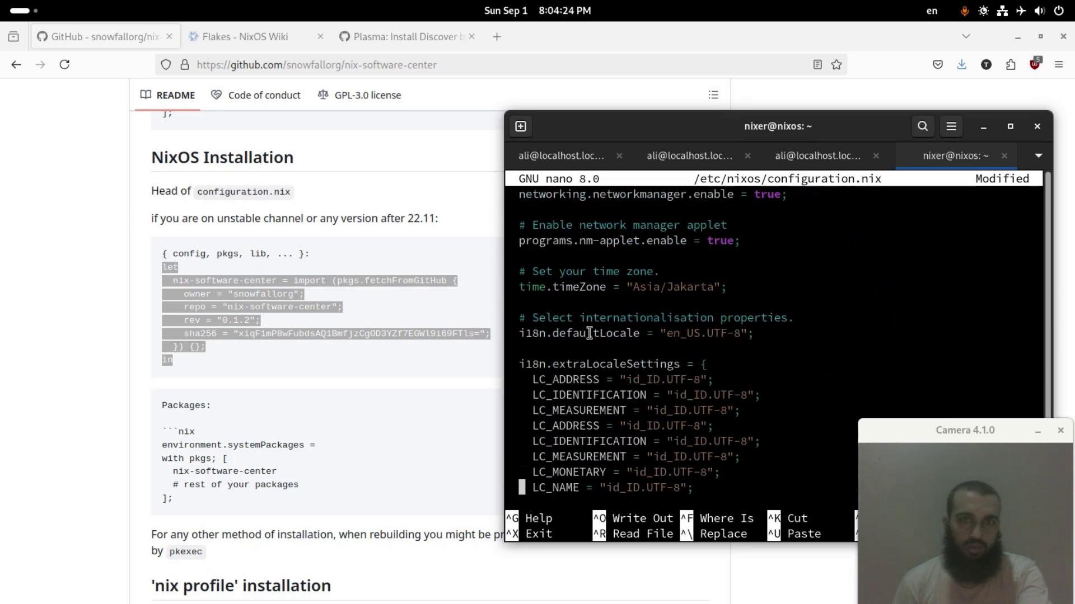
pyautogui.scroll(-4, 589, 334)
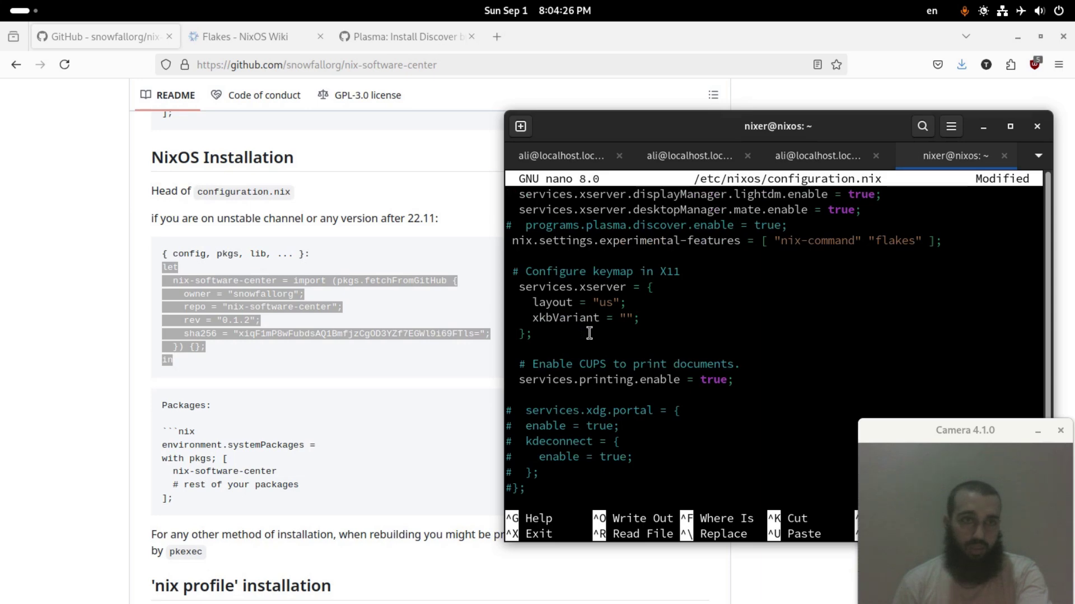
pyautogui.scroll(20, 589, 333)
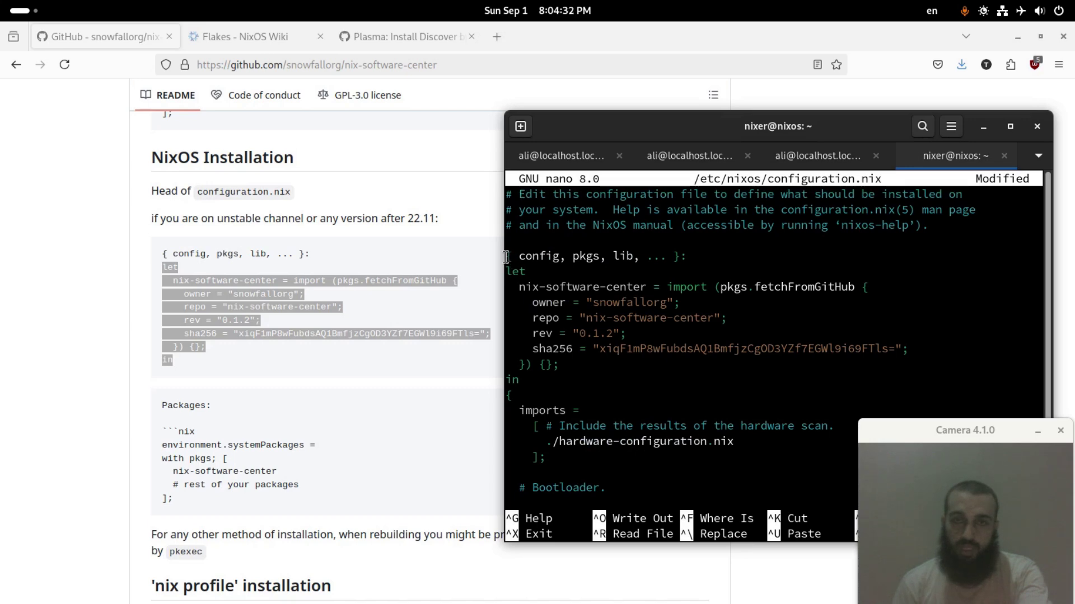
pyautogui.moveTo(508, 256); pyautogui.dragTo(688, 254)
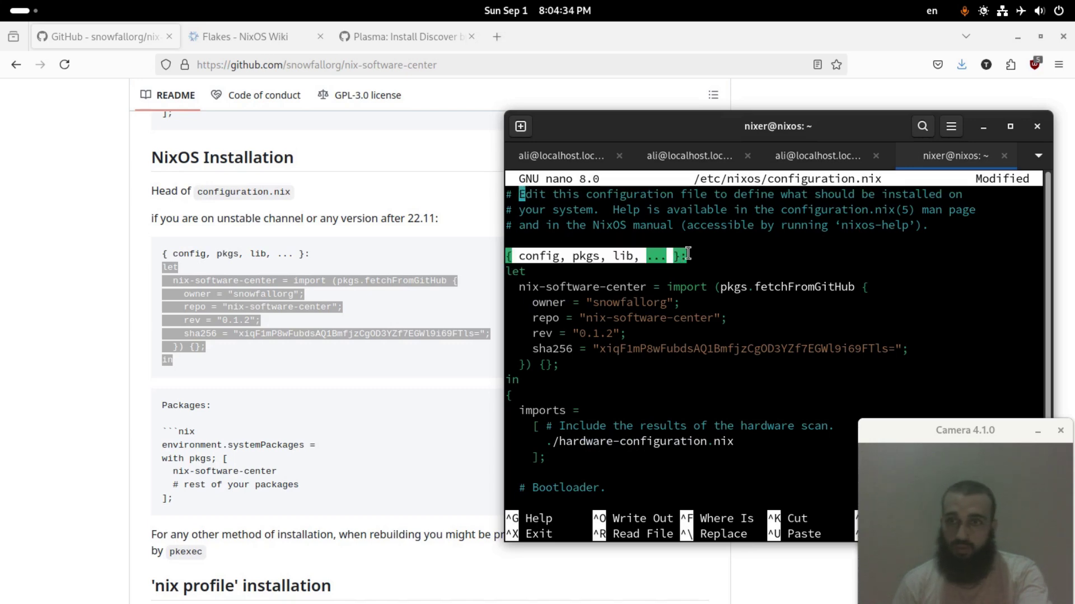
pyautogui.click(688, 254)
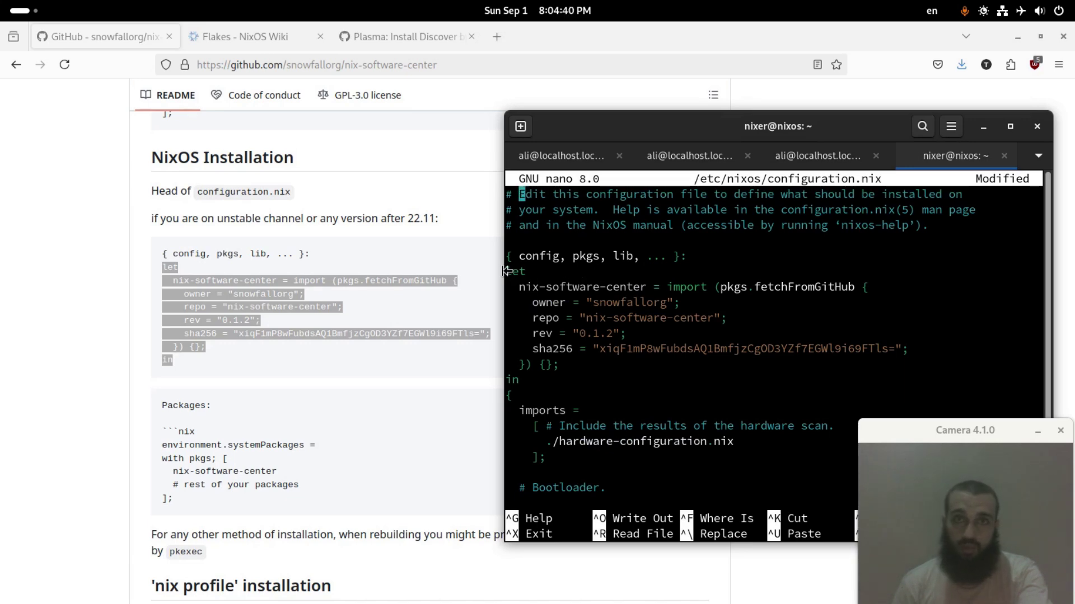
pyautogui.moveTo(505, 272); pyautogui.dragTo(512, 380)
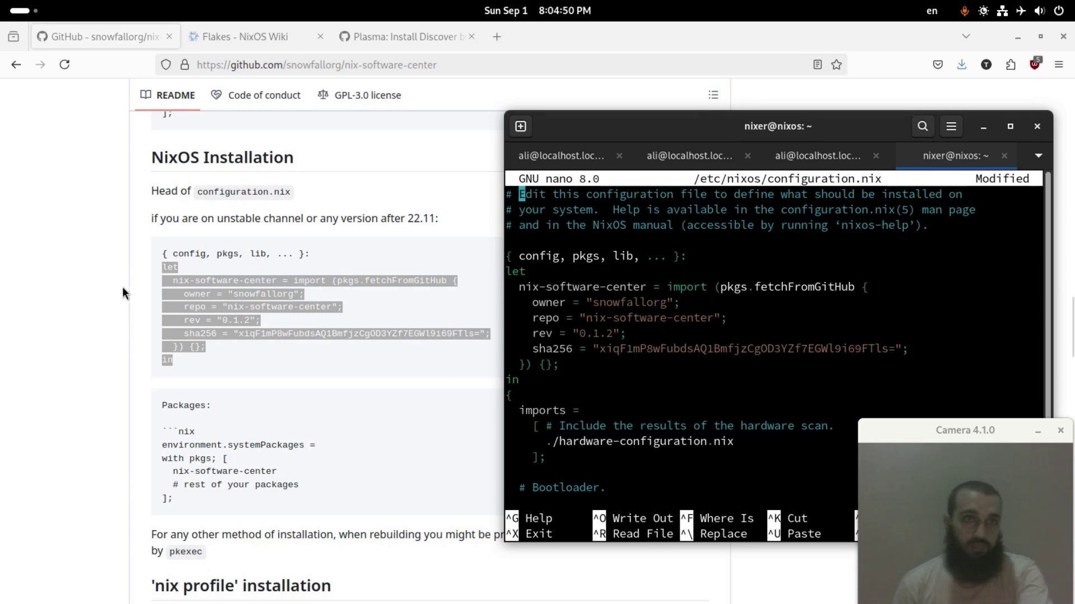
pyautogui.click(165, 266)
pyautogui.moveTo(165, 266); pyautogui.dragTo(203, 365)
pyautogui.click(206, 298)
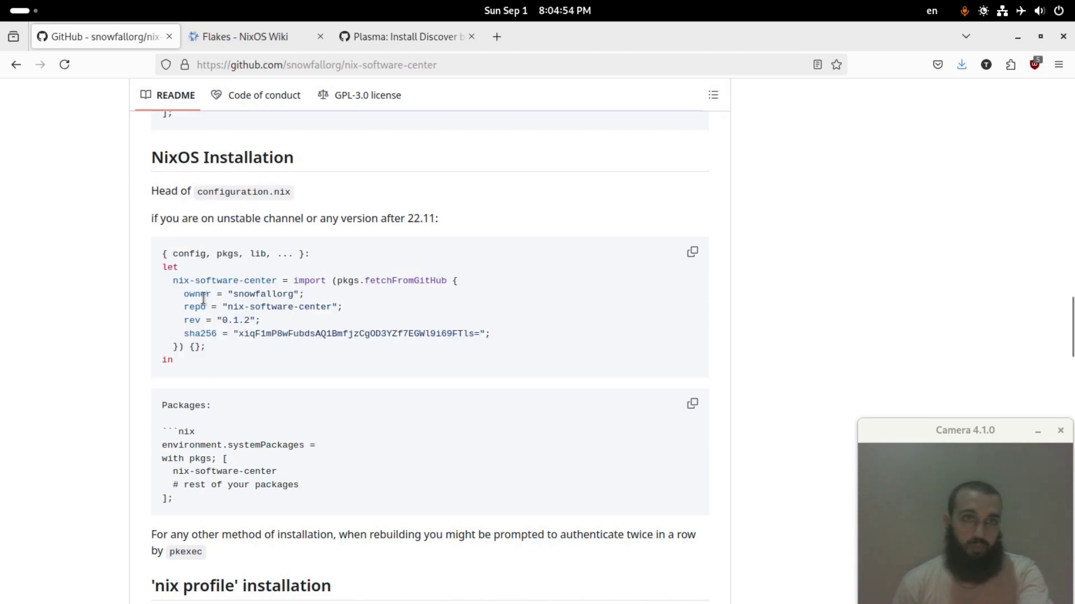
pyautogui.hotkey('alt', 'Tab')
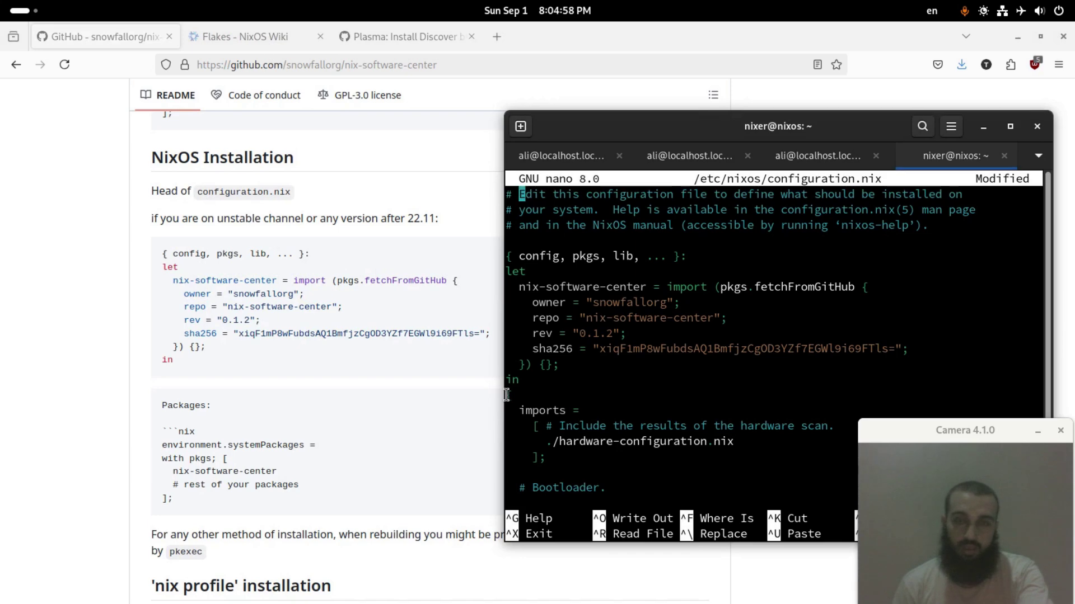
pyautogui.moveTo(507, 395); pyautogui.dragTo(520, 398)
pyautogui.click(521, 398)
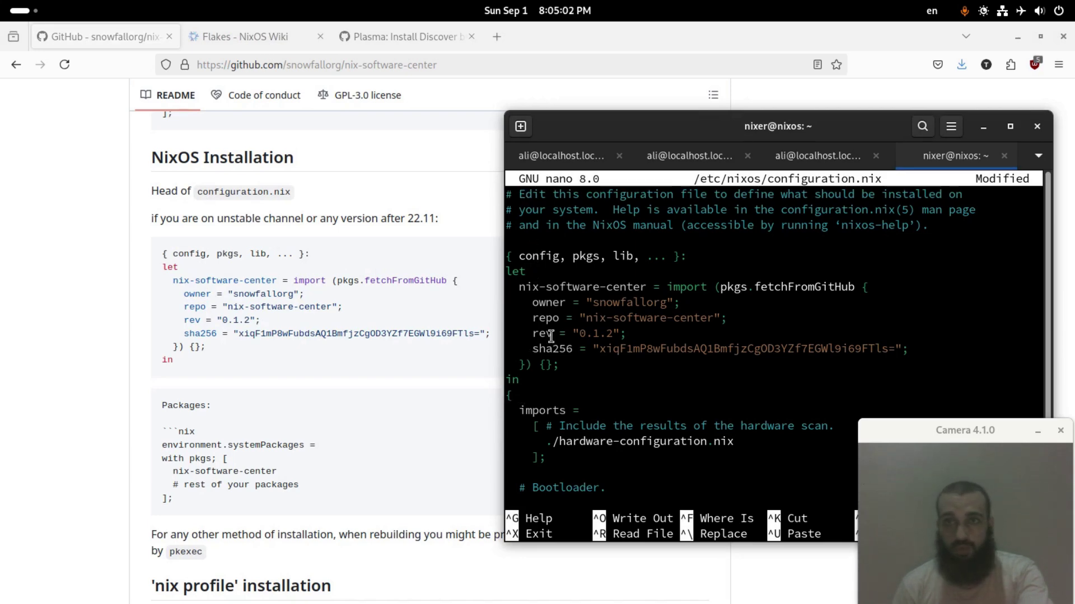
# - Copy nix-software-center from the README's Packages block and paste it into environment.systemPackages before git wget emacs
pyautogui.scroll(-9, 551, 336)
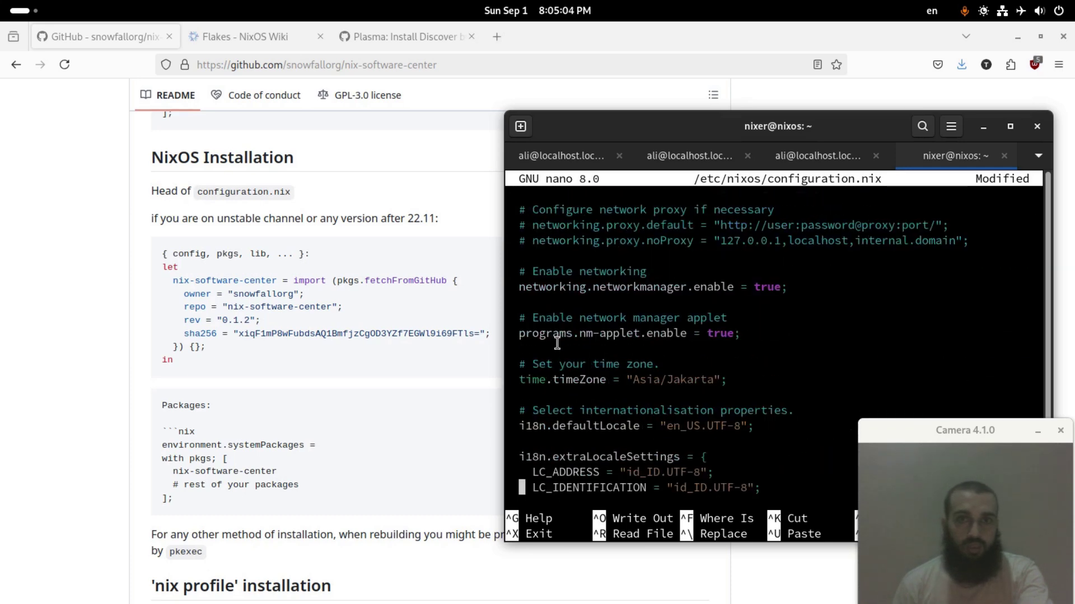
pyautogui.scroll(-9, 557, 343)
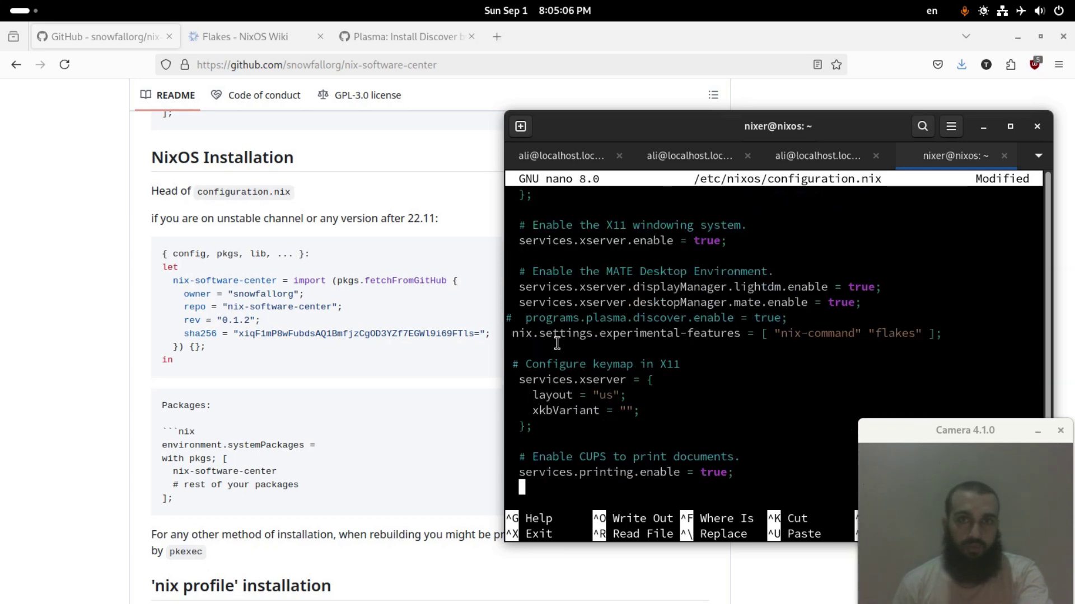
pyautogui.scroll(-5, 557, 343)
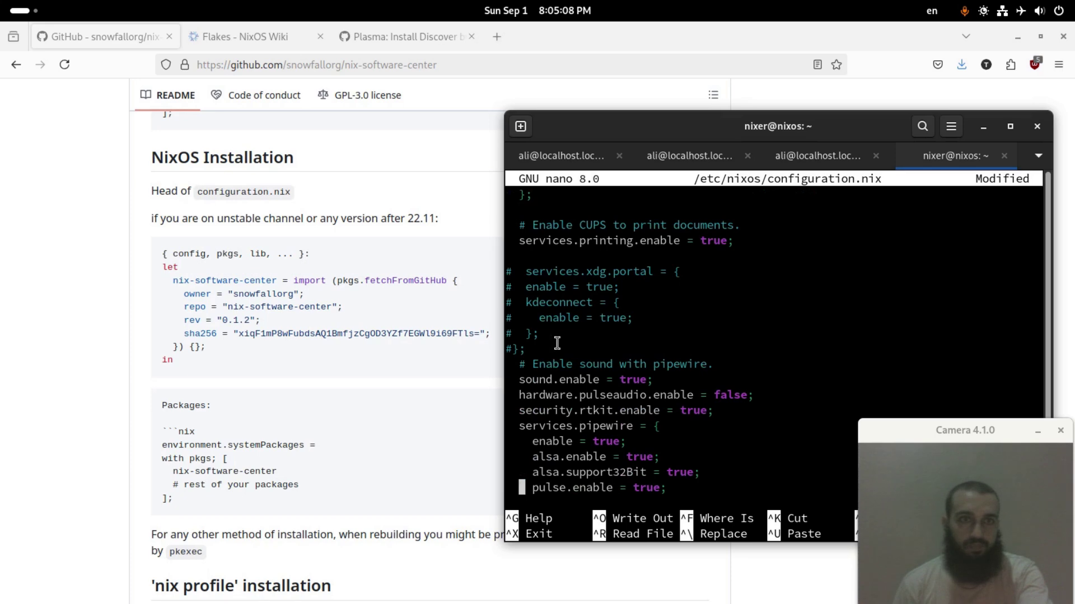
pyautogui.scroll(-5, 556, 343)
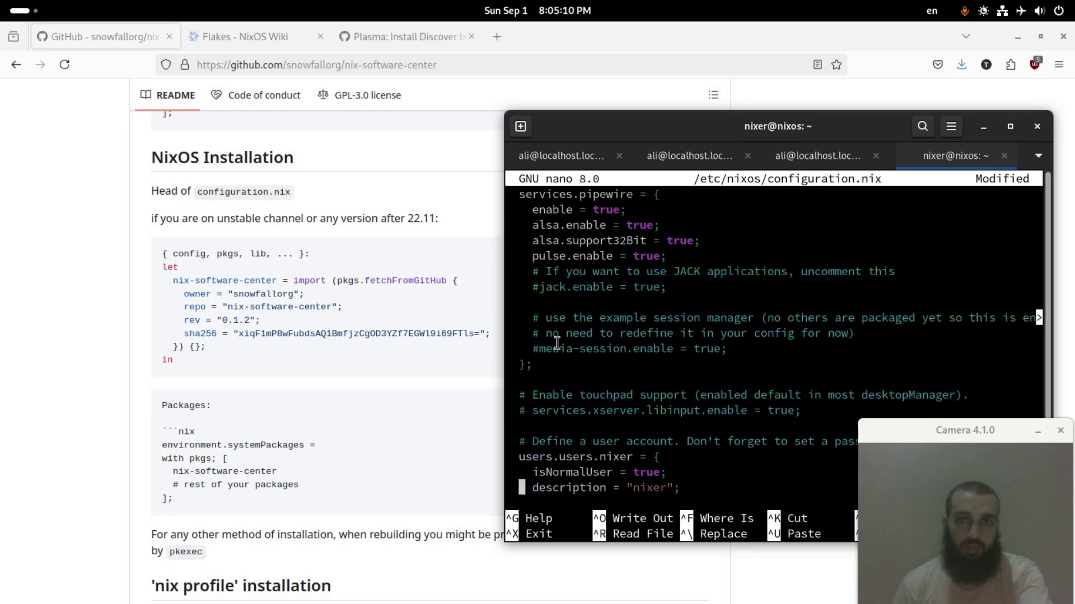
pyautogui.scroll(-6, 557, 343)
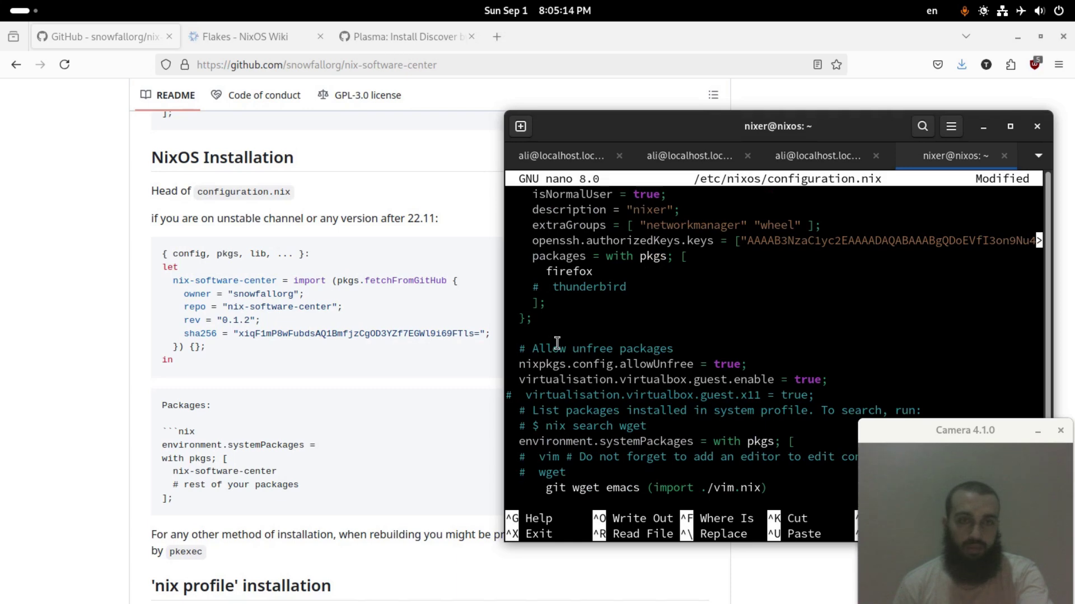
pyautogui.click(170, 470)
pyautogui.moveTo(170, 470); pyautogui.dragTo(270, 470)
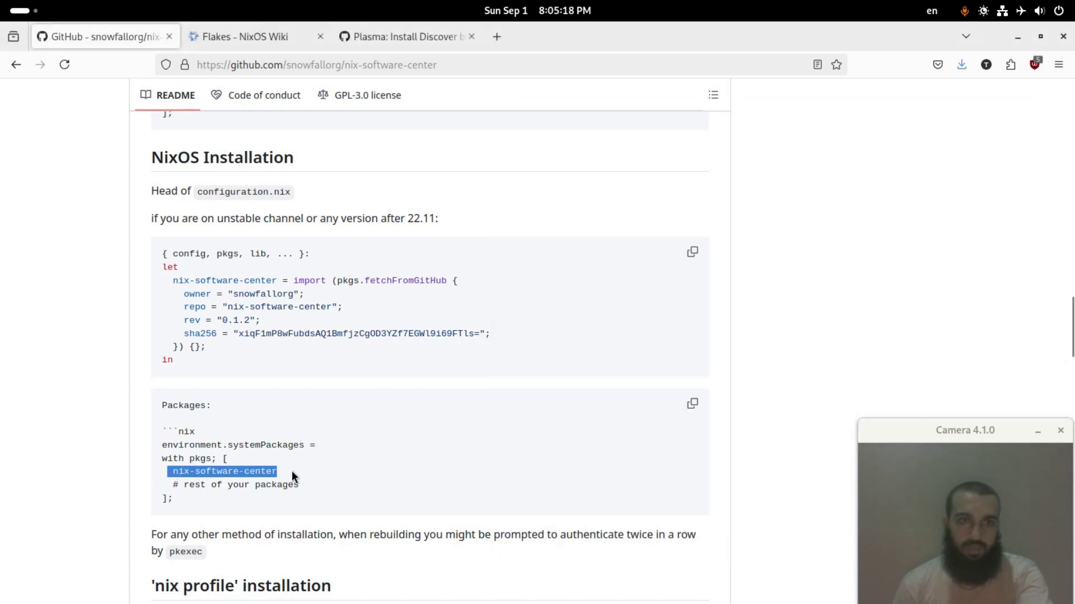
pyautogui.hotkey('alt', 'Tab')
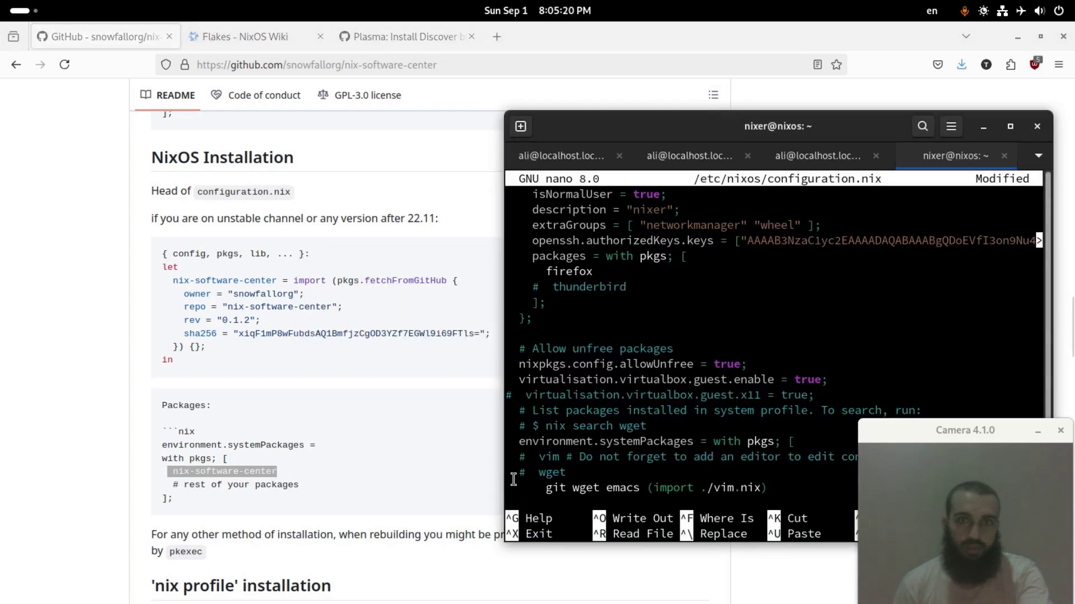
pyautogui.middleClick(514, 480)
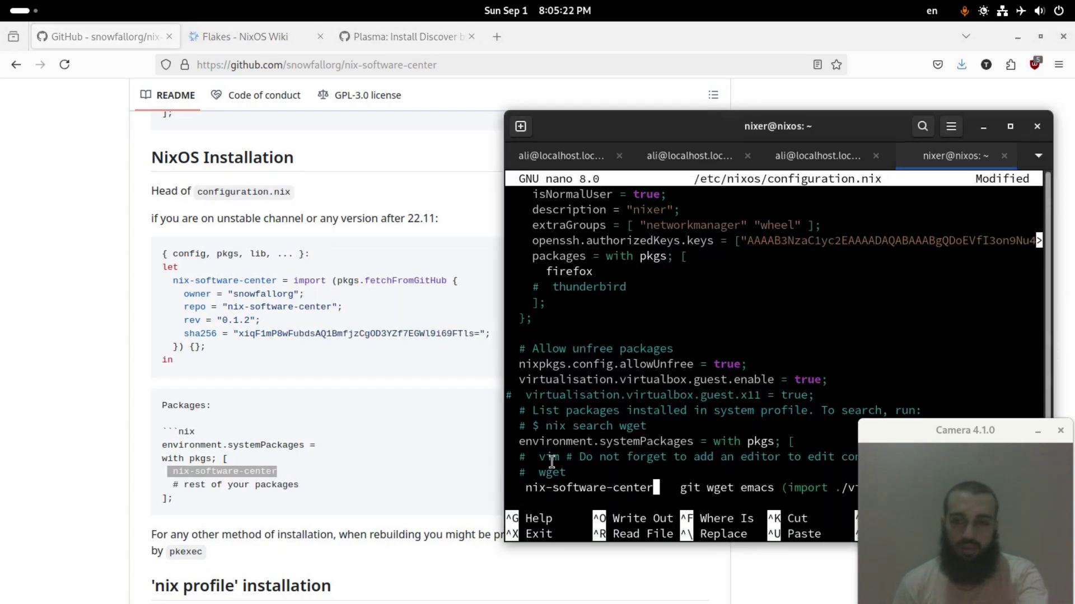
# - Insert a line above environment.systemPackages in configuration.nix and paste the README's ```nix line into it
pyautogui.press('Up')
pyautogui.press('Up')
pyautogui.press('Up')
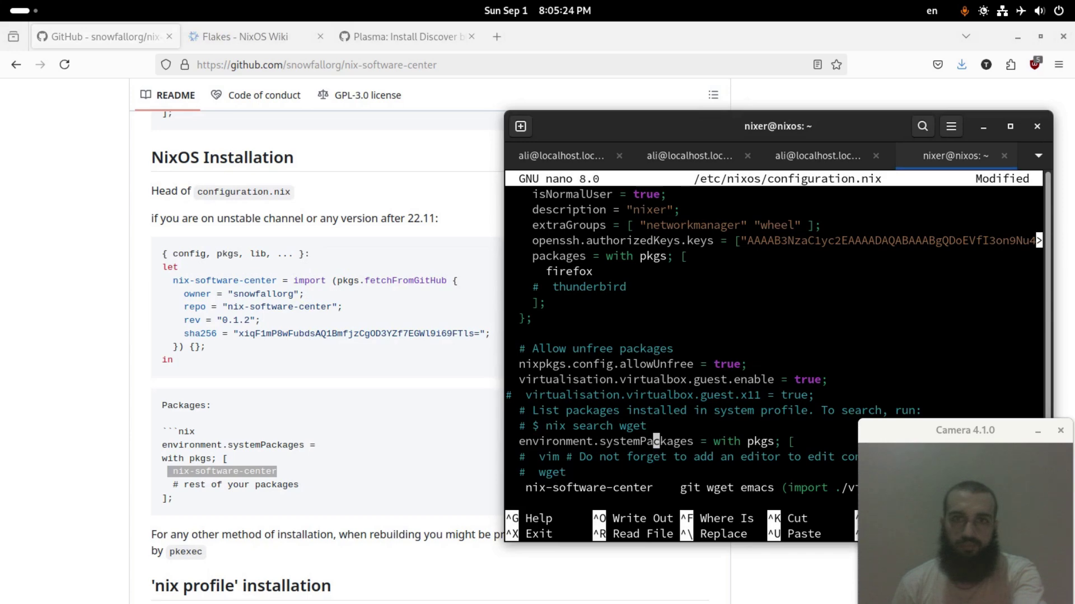
pyautogui.press('Home')
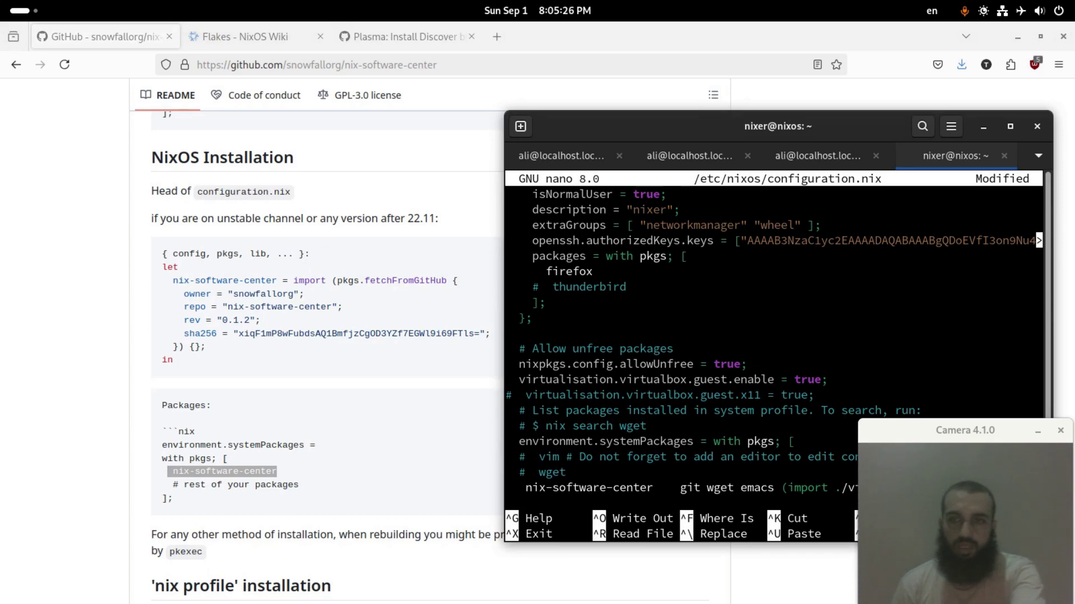
pyautogui.press('Return')
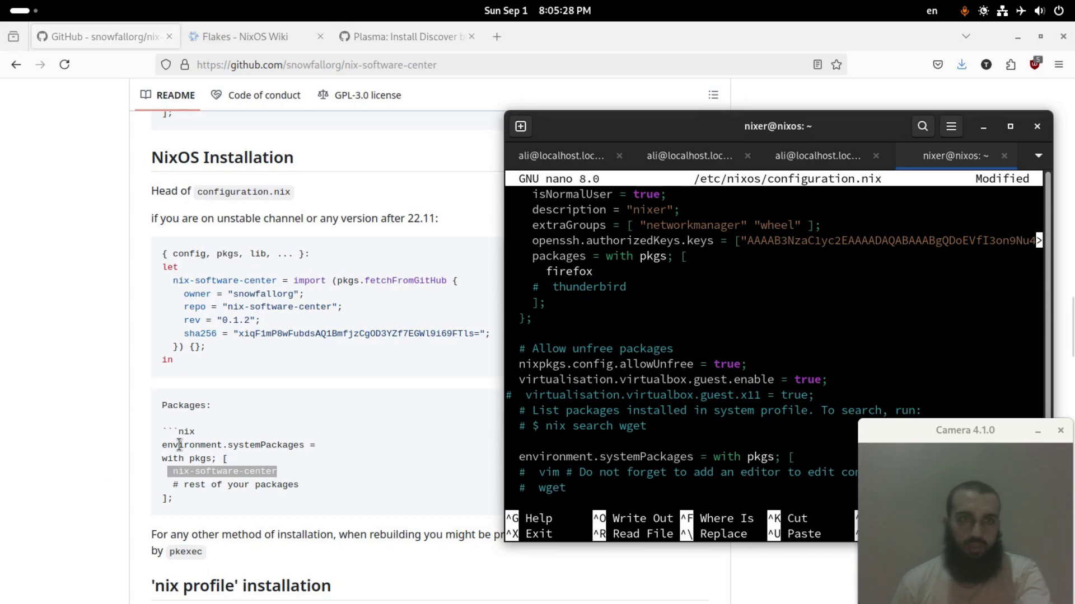
pyautogui.moveTo(161, 432); pyautogui.dragTo(206, 434)
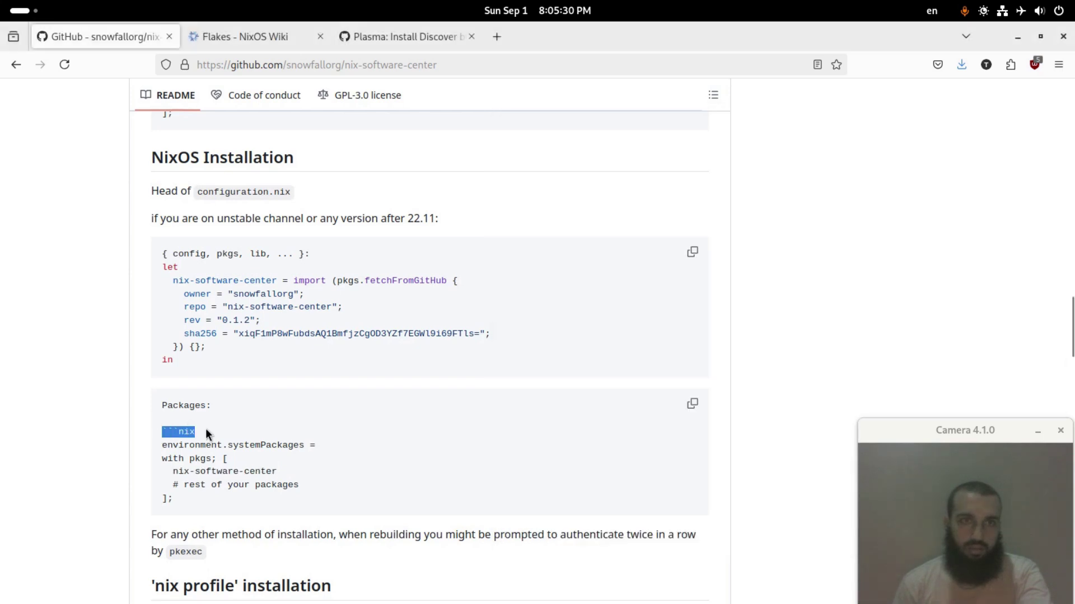
pyautogui.hotkey('alt', 'Tab')
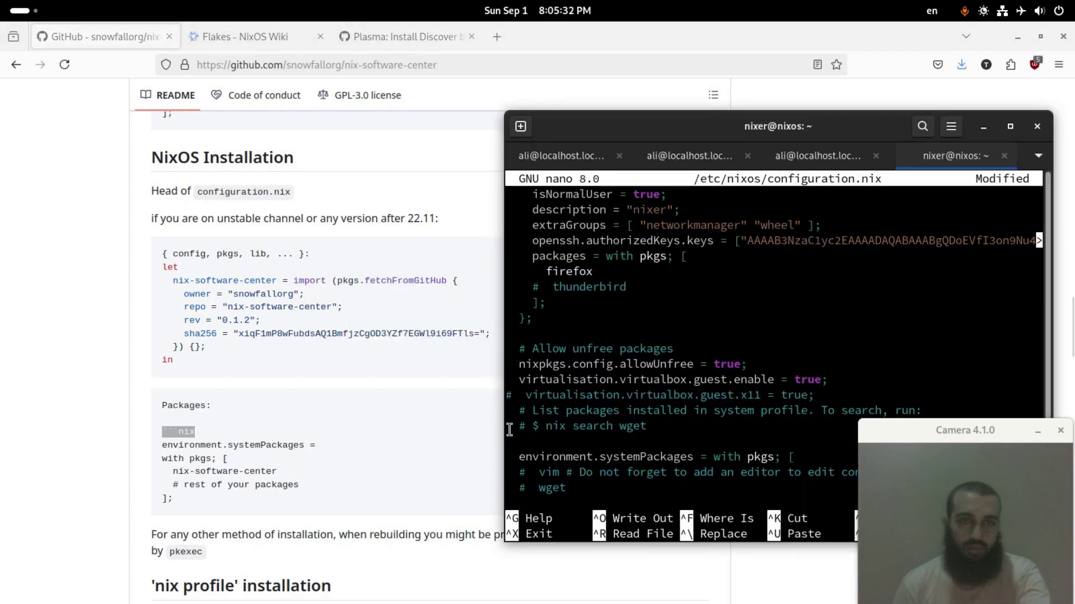
pyautogui.middleClick(521, 436)
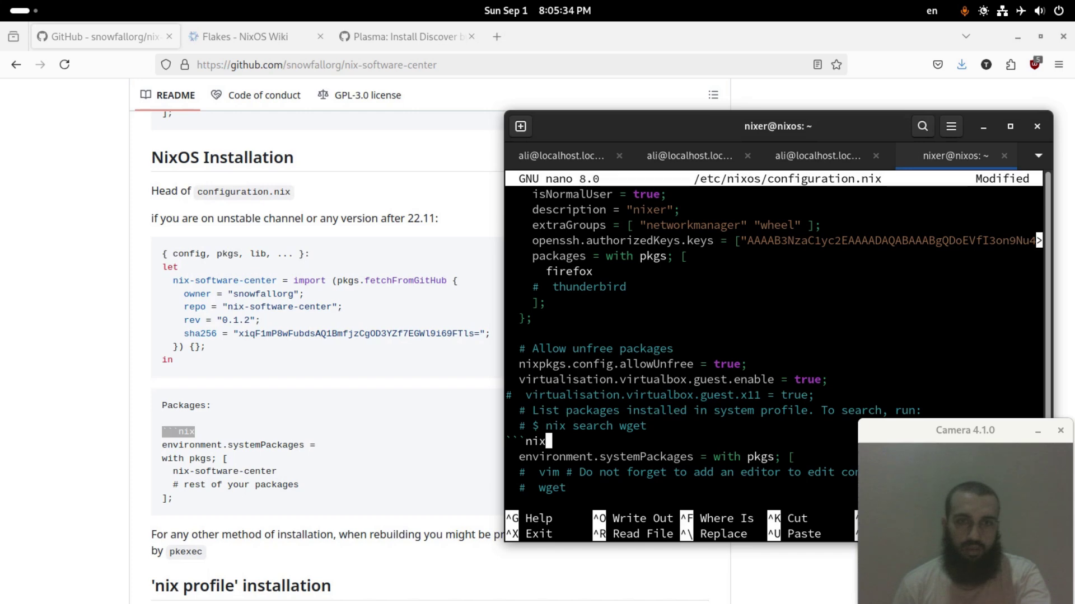
# - Save configuration.nix under its existing name and exit nano
pyautogui.hotkey('ctrl', 'x')
pyautogui.press('y')
pyautogui.press('Return')
# - Rebuild the system with sudo nixos-rebuild switch, recalling the command from the shell history
pyautogui.write('clear')
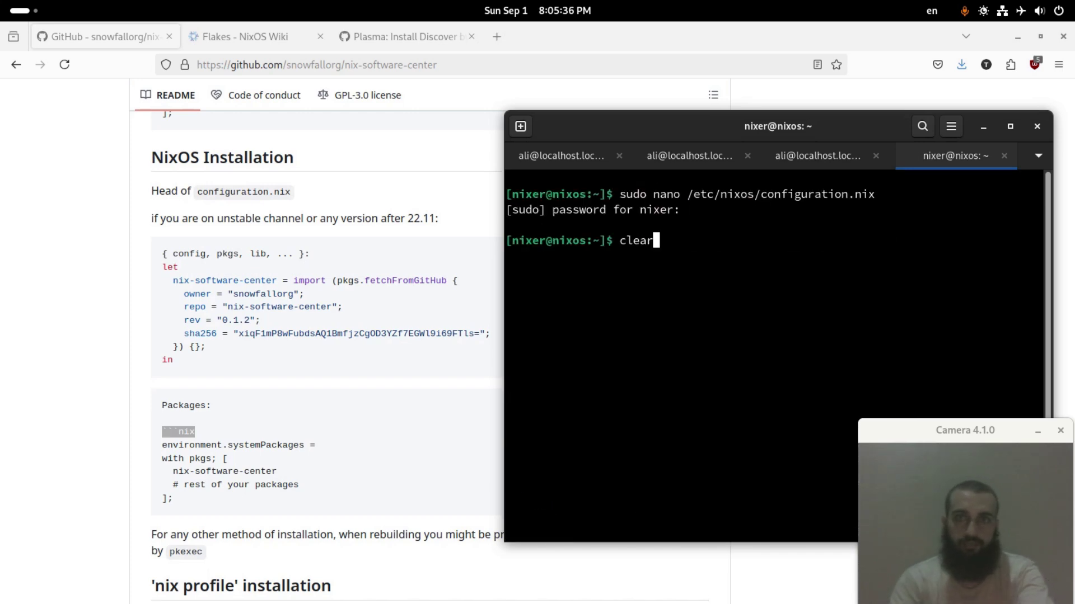
pyautogui.press('Up')
pyautogui.press('Up')
pyautogui.press('Up')
pyautogui.press('Up')
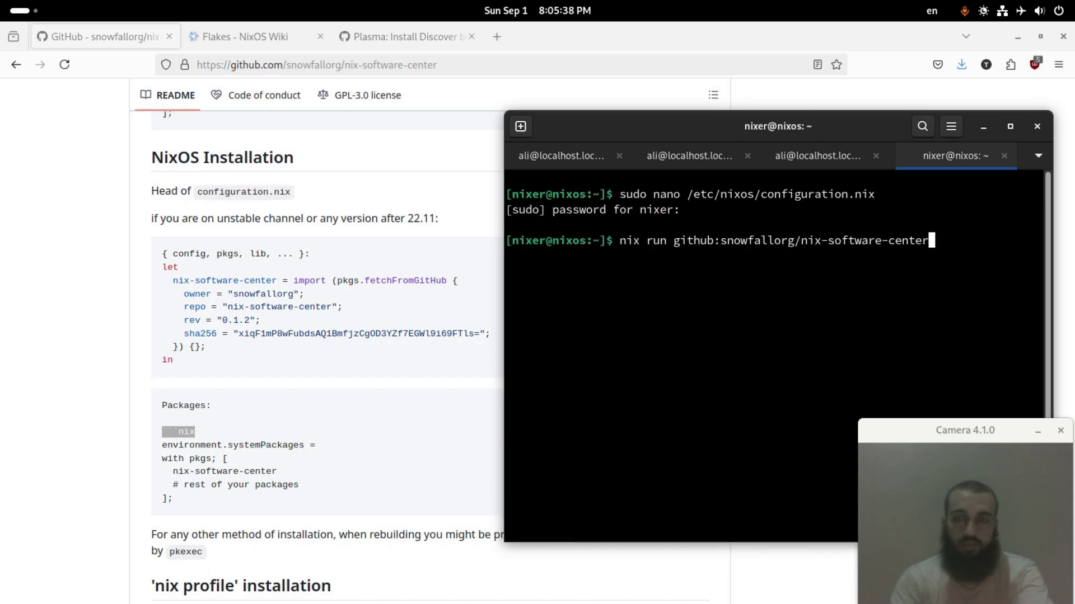
pyautogui.press('Up')
pyautogui.press('Up')
pyautogui.press('Return')
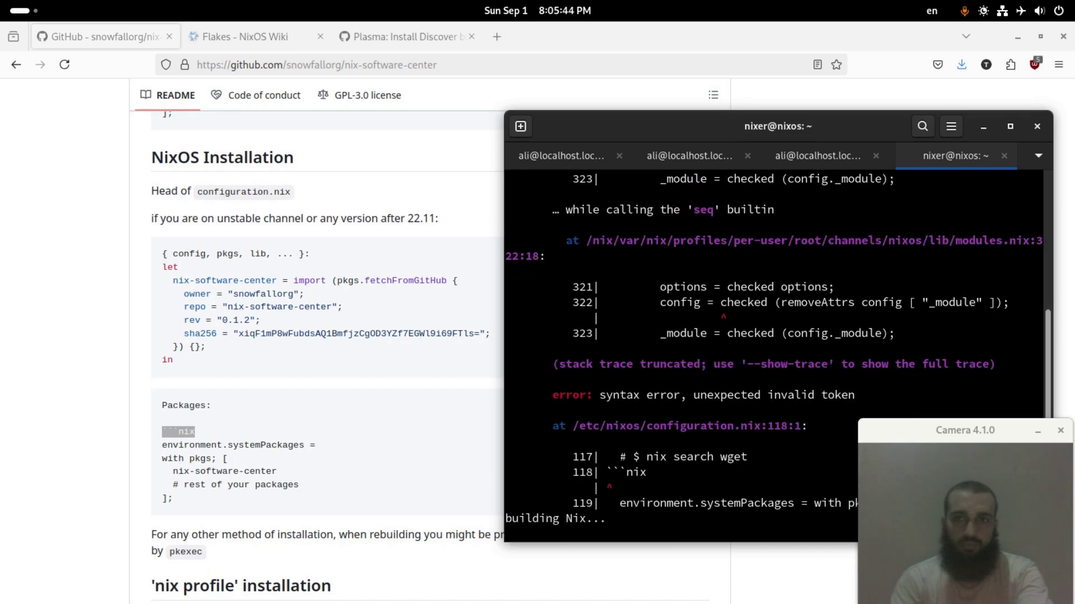
# - Examine the whole rebuild output, from the command down to its last lines, for the cause and the configuration.nix line it points to
pyautogui.scroll(1, 778, 349)
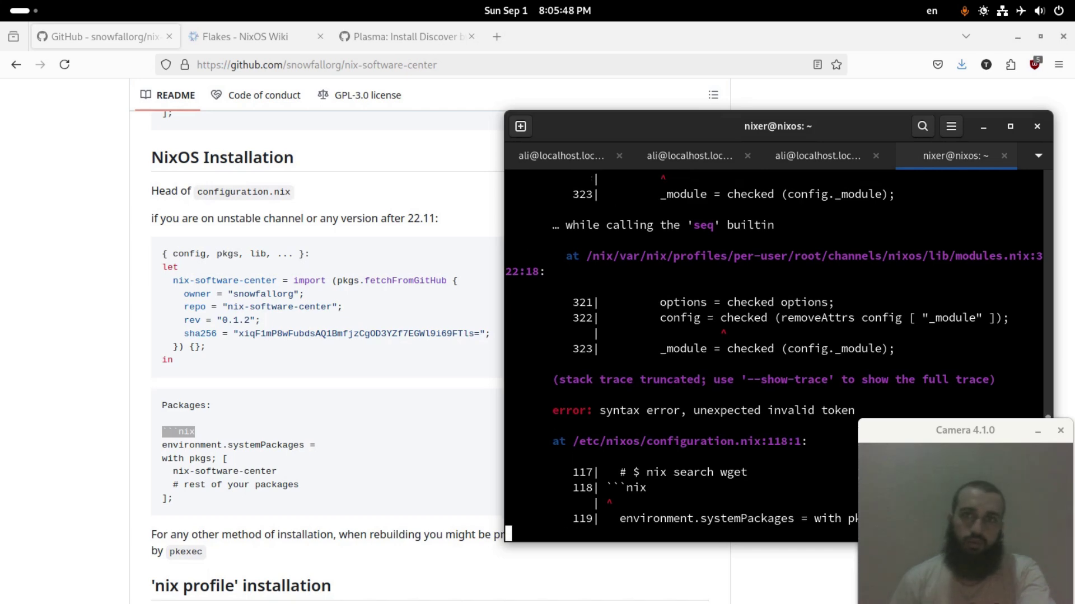
pyautogui.moveTo(791, 132); pyautogui.dragTo(481, 136)
pyautogui.scroll(-6, 511, 420)
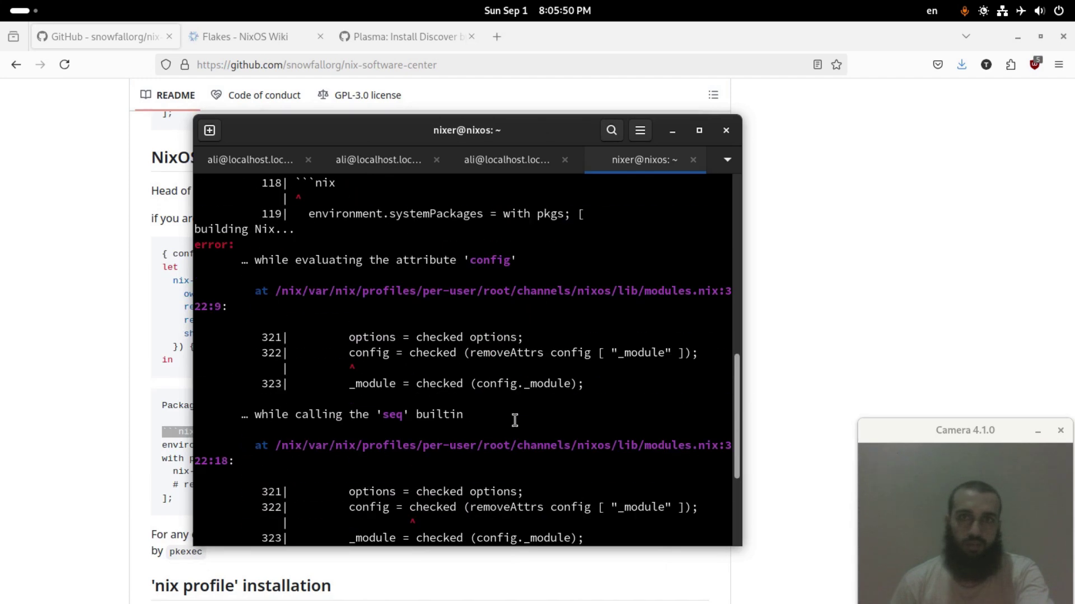
pyautogui.scroll(3, 515, 420)
pyautogui.scroll(2, 515, 420)
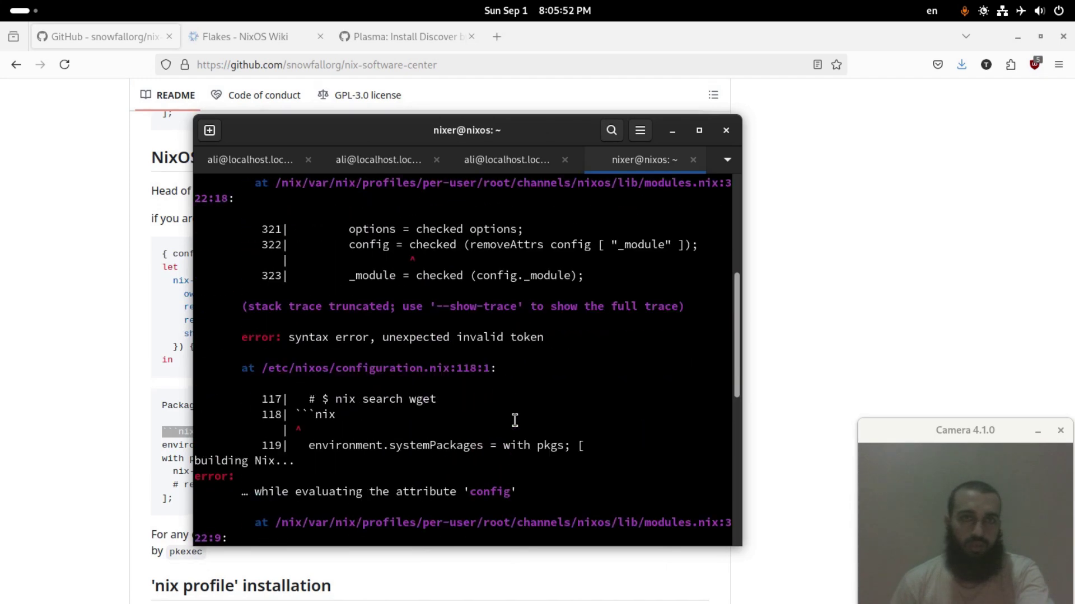
pyautogui.scroll(5, 515, 420)
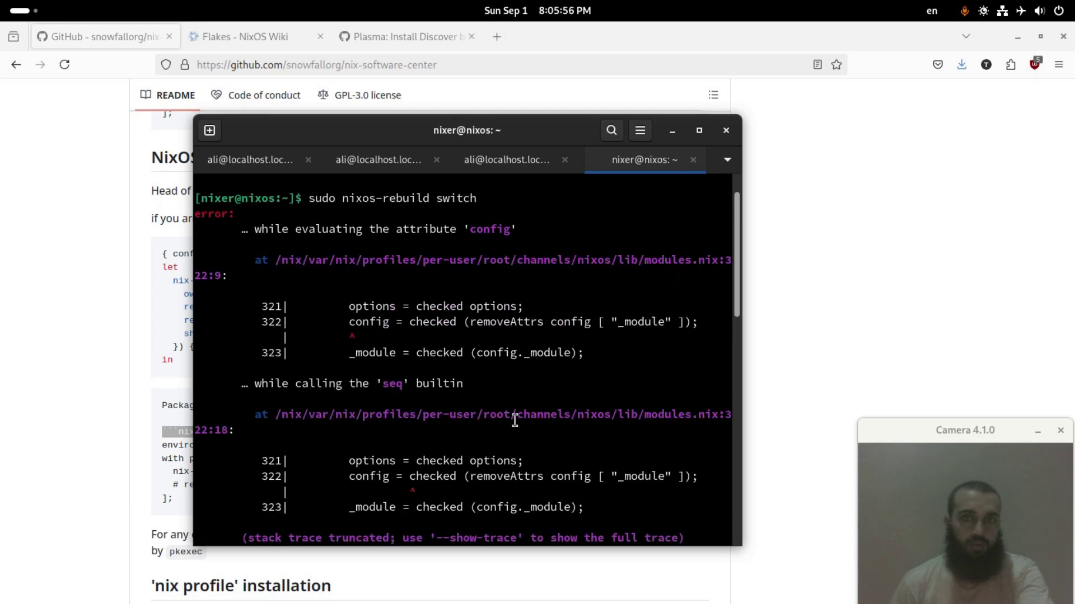
pyautogui.scroll(1, 515, 421)
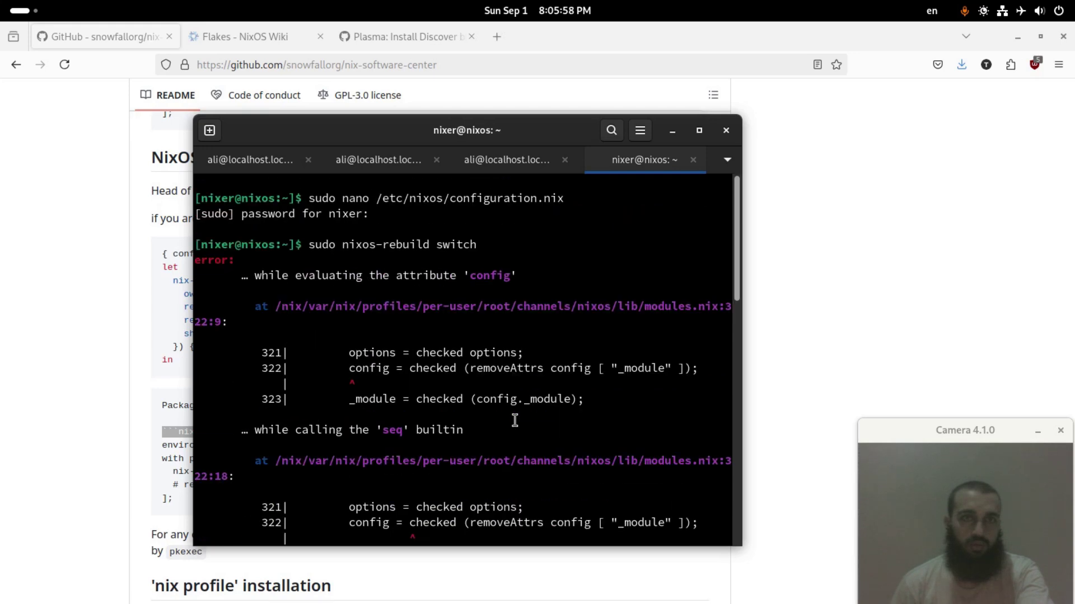
pyautogui.scroll(-15, 515, 421)
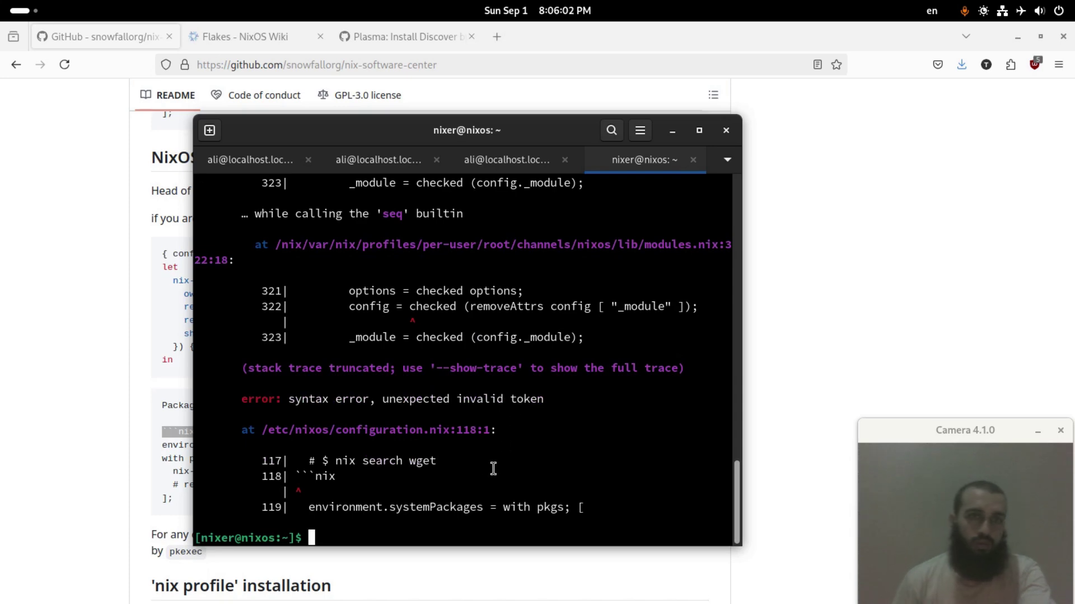
# - Recheck the rebuild error, then reopen /etc/nixos/configuration.nix in nano with sudo and go to the environment.systemPackages section
pyautogui.scroll(6, 493, 469)
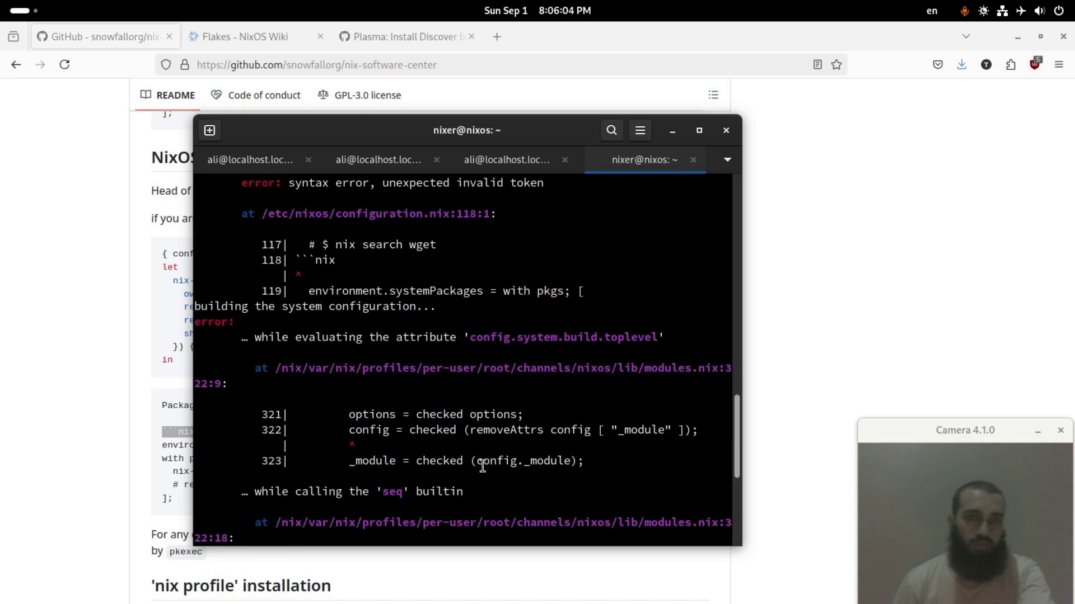
pyautogui.scroll(2, 483, 466)
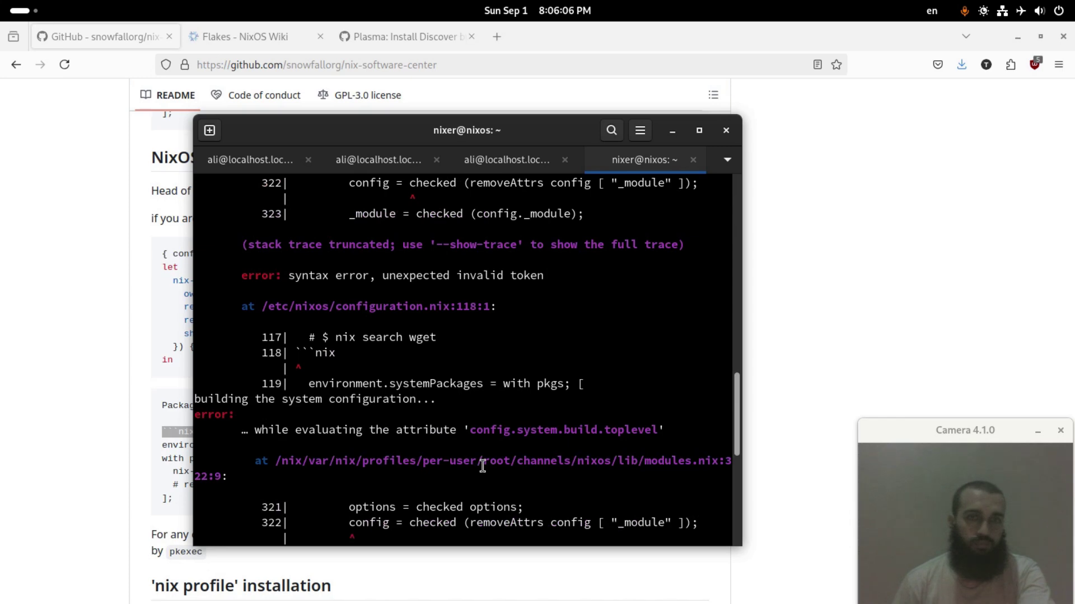
pyautogui.scroll(-8, 482, 466)
pyautogui.press('Up')
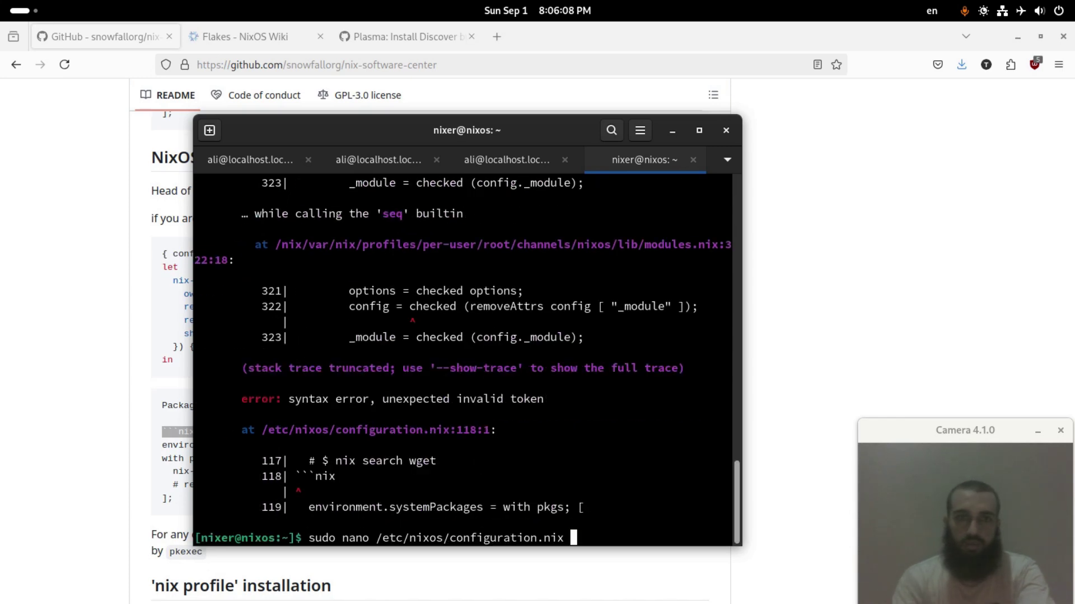
pyautogui.press('Return')
pyautogui.press('pagedown')
pyautogui.press('pagedown')
pyautogui.press('pagedown')
pyautogui.press('pagedown')
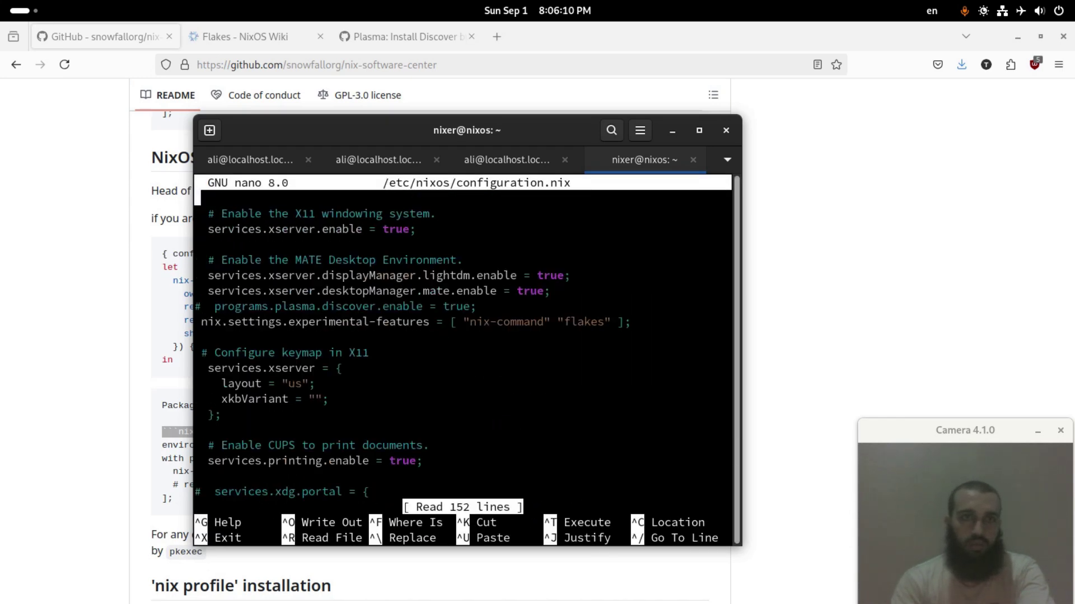
pyautogui.press('pagedown')
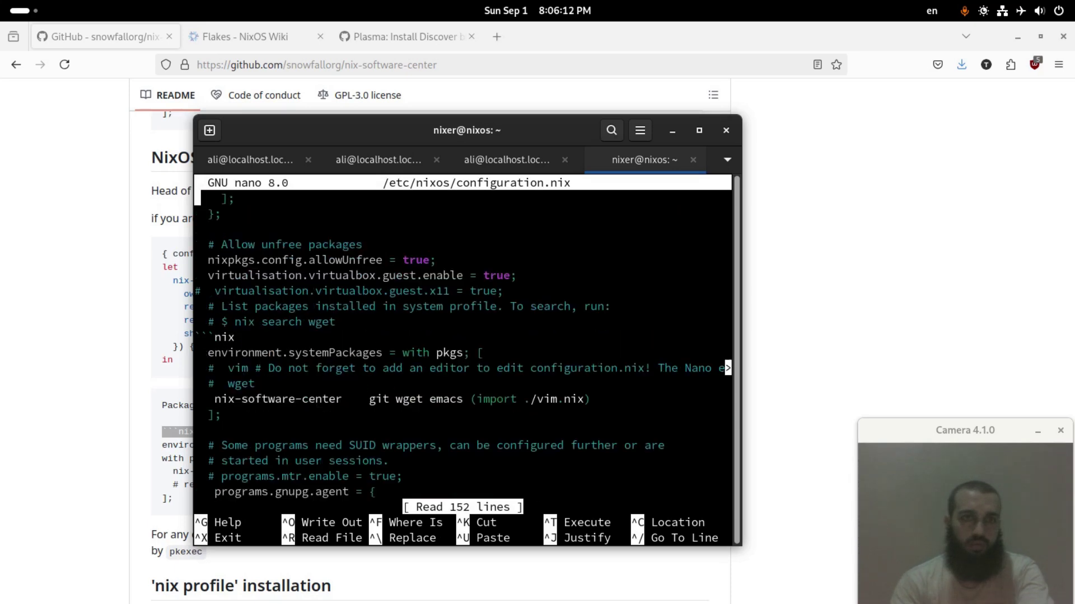
# - Delete the ```nix text from the line above environment.systemPackages in configuration.nix
pyautogui.press('Down')
pyautogui.press('Down')
pyautogui.press('Down')
pyautogui.press('Down')
pyautogui.press('Down')
pyautogui.press('Down')
pyautogui.press('Down')
pyautogui.press('Down')
pyautogui.press('Down')
pyautogui.press('End')
pyautogui.press('BackSpace')
pyautogui.press('BackSpace')
pyautogui.press('BackSpace')
pyautogui.press('BackSpace')
pyautogui.press('BackSpace')
pyautogui.press('BackSpace')
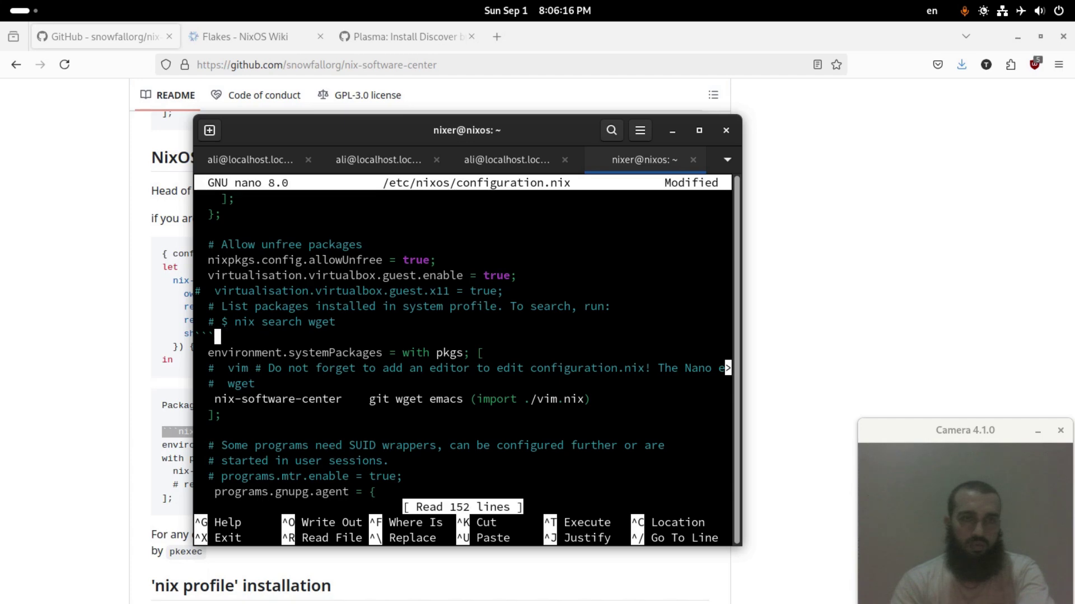
# - Save configuration.nix under its existing name, exit nano and rebuild the system by recalling sudo nixos-rebuild switch from the shell history
pyautogui.hotkey('ctrl', 'x')
pyautogui.press('y')
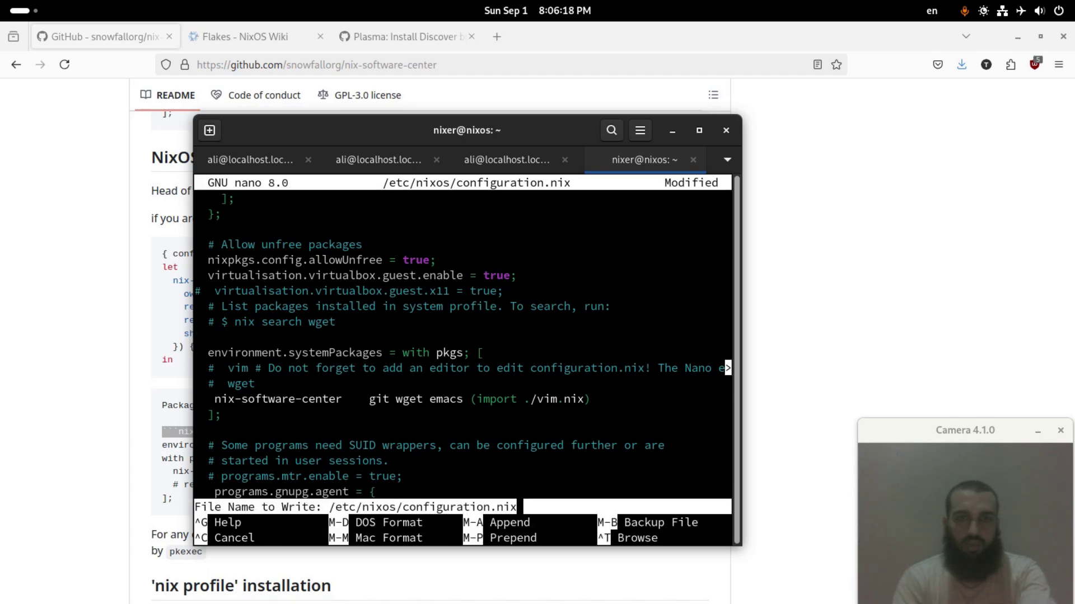
pyautogui.press('Return')
pyautogui.press('Up')
pyautogui.press('Up')
pyautogui.press('Return')
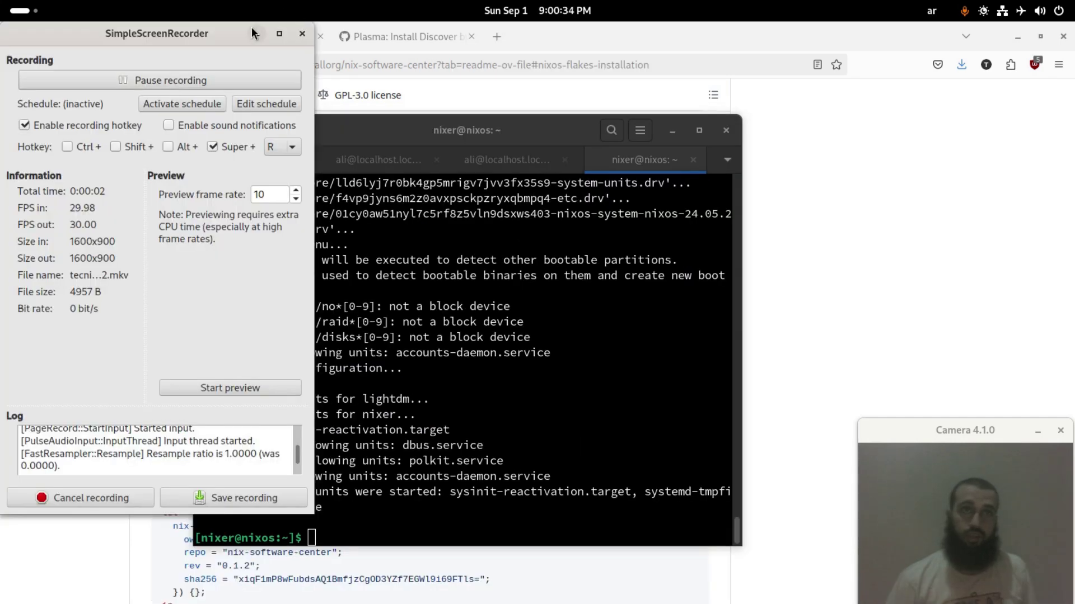
# - Examine the rebuild output back to the nix-software-center 0.1.2 build lines and return to its end
pyautogui.click(253, 33)
pyautogui.scroll(6, 347, 321)
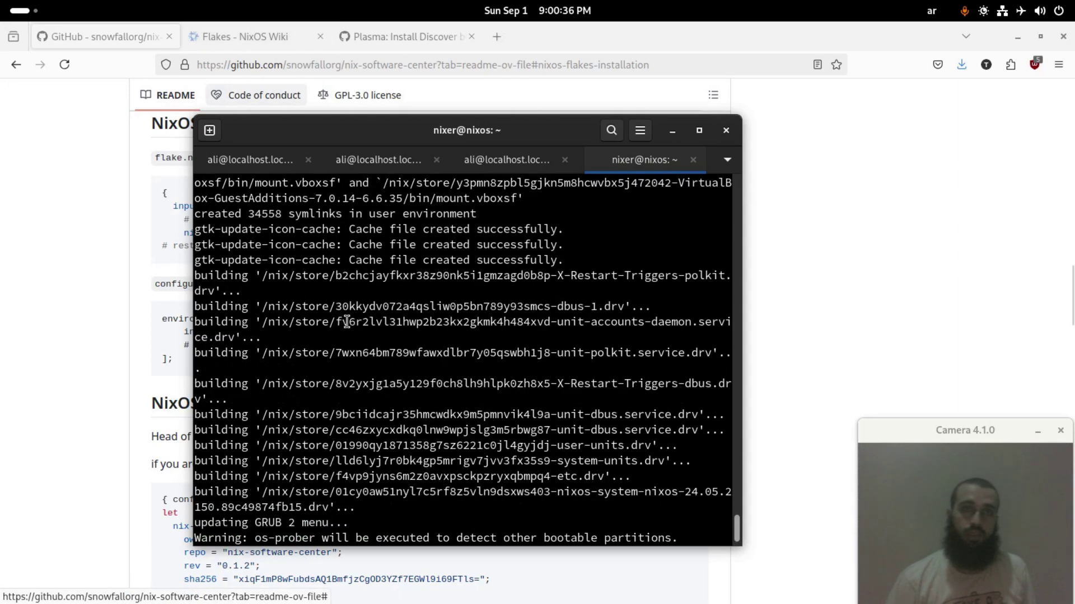
pyautogui.scroll(10, 347, 322)
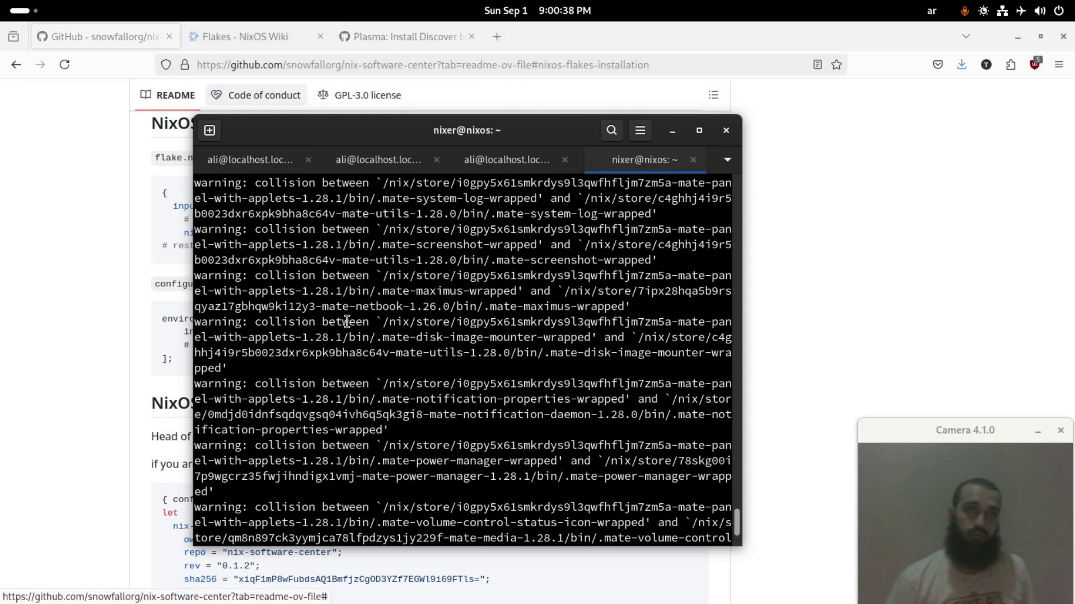
pyautogui.scroll(10, 347, 322)
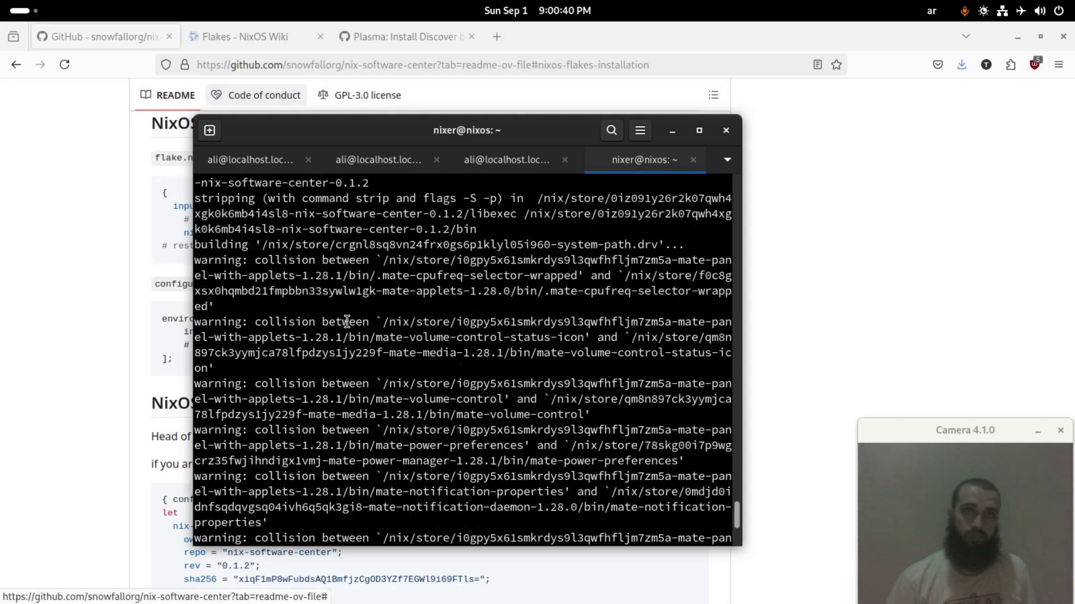
pyautogui.scroll(2, 347, 322)
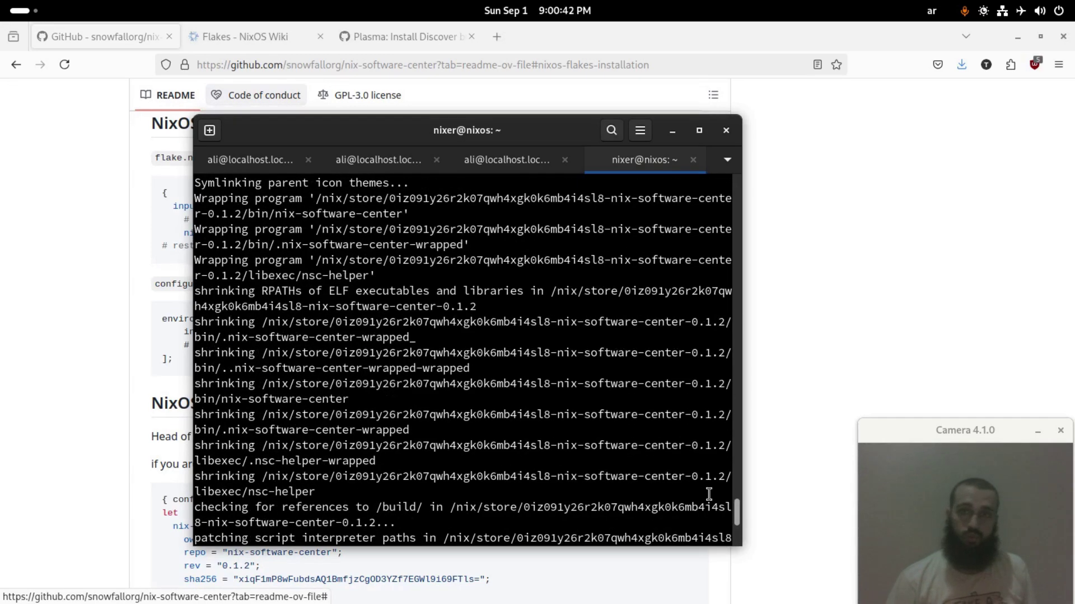
pyautogui.moveTo(735, 515); pyautogui.dragTo(729, 535)
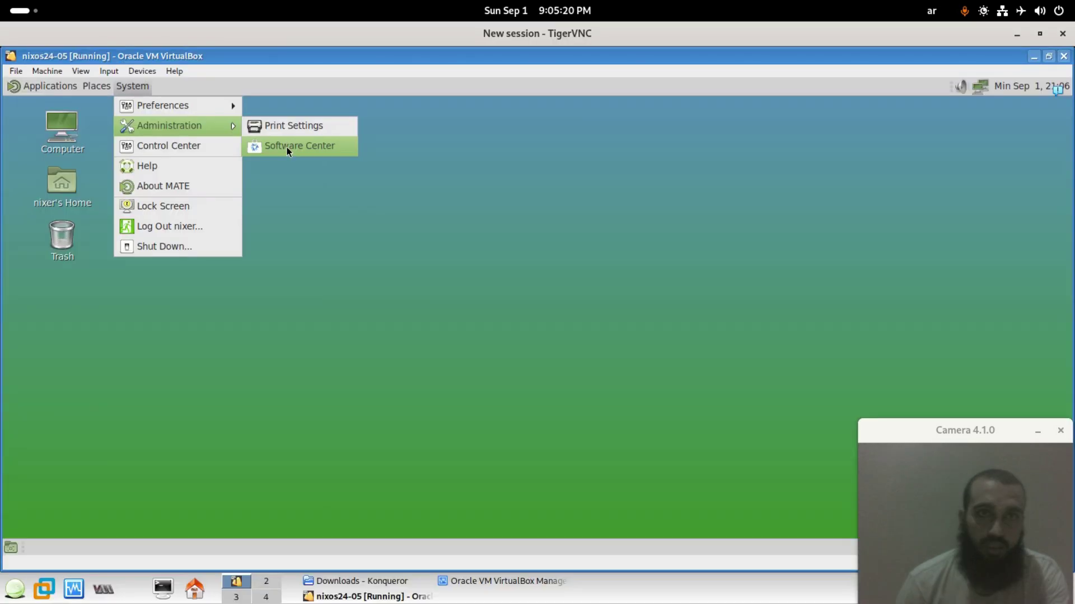
# - Launch Software Center in the NixOS virtual machine and complete its welcome setup with configuration.nix and no flake file
pyautogui.click(319, 146)
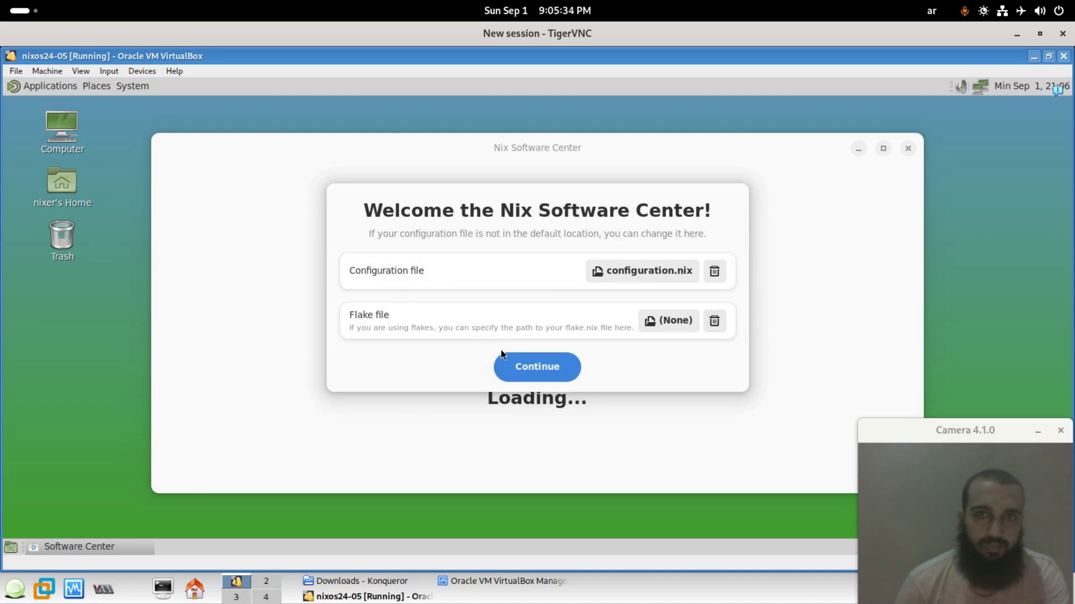
pyautogui.click(679, 321)
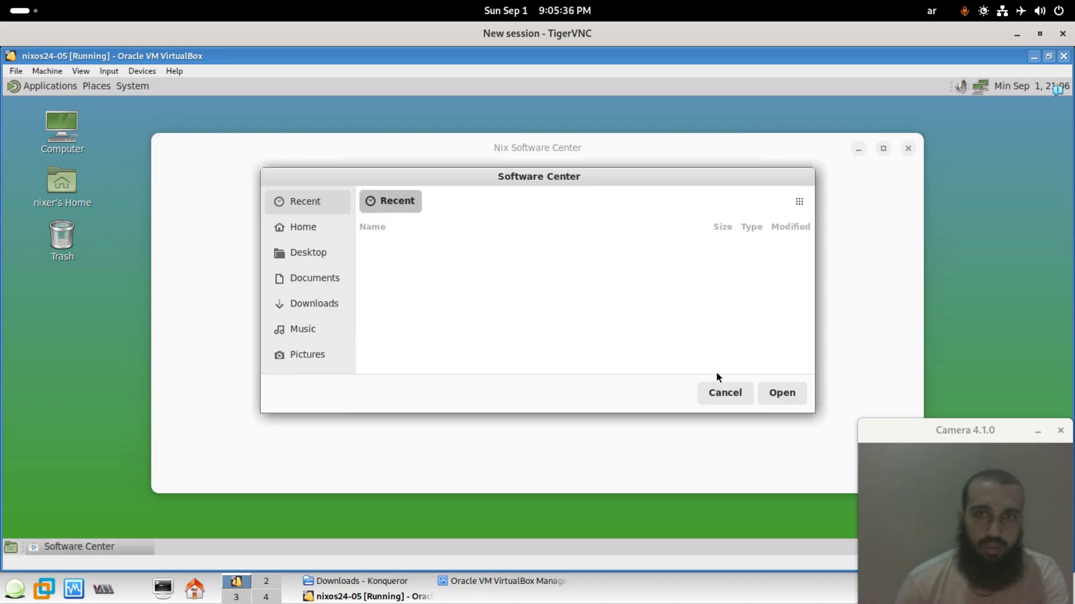
pyautogui.click(727, 393)
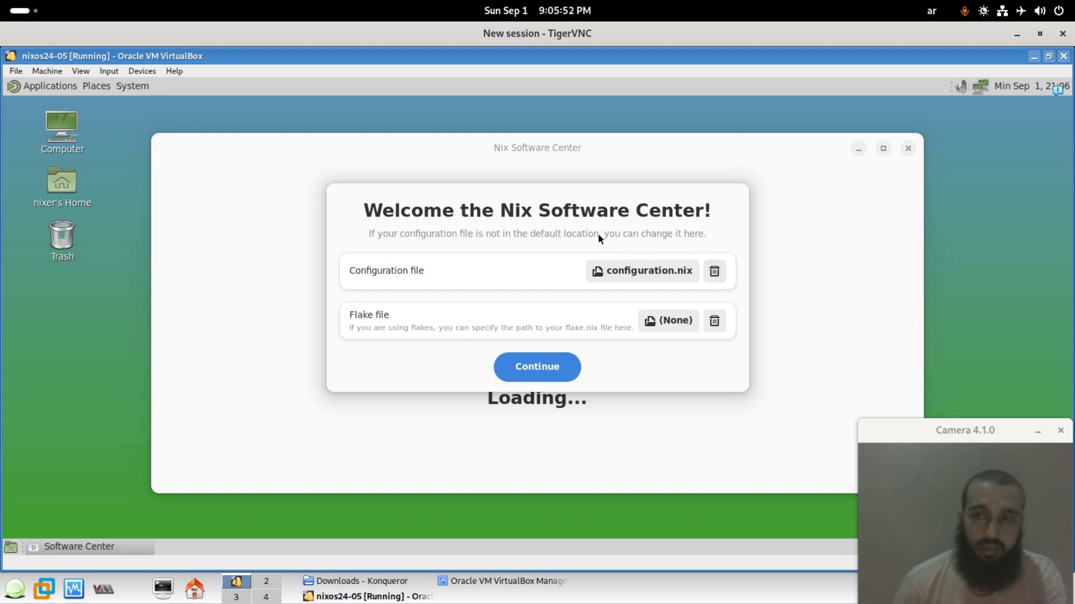
pyautogui.click(551, 368)
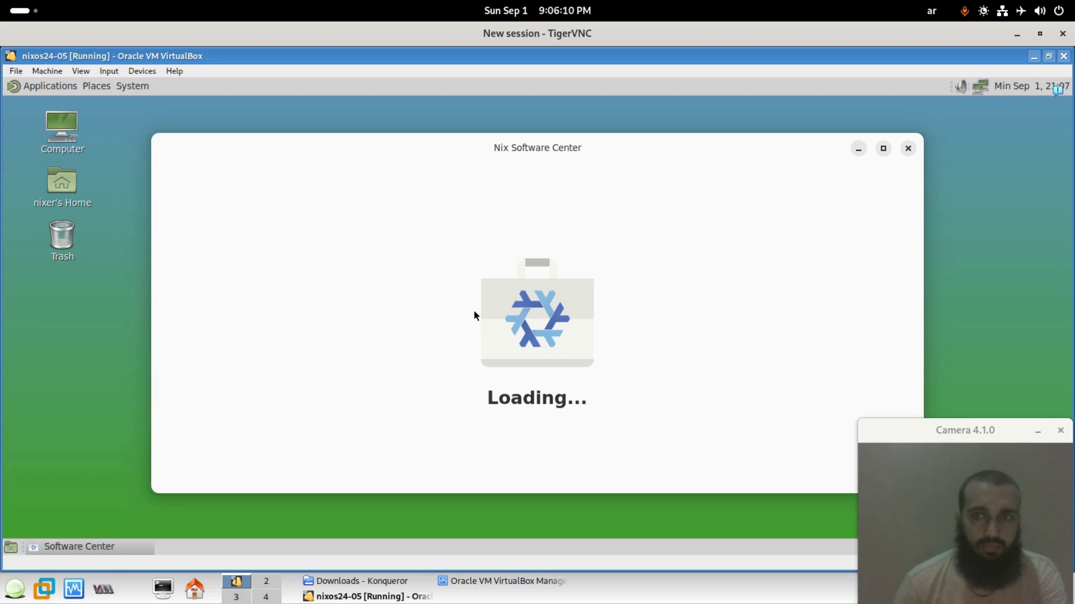
pyautogui.moveTo(625, 148); pyautogui.dragTo(525, 150)
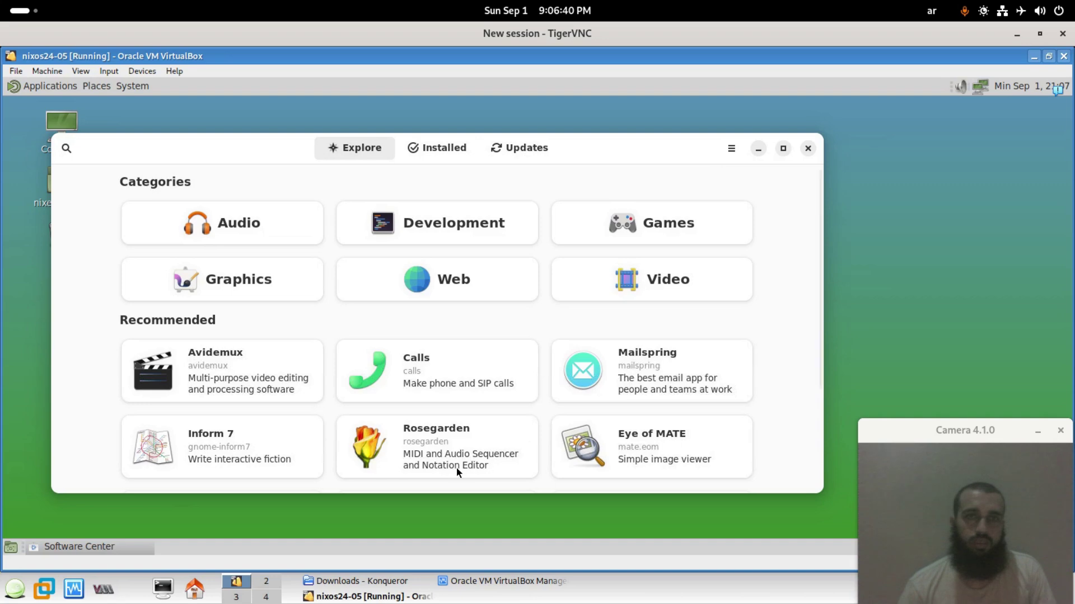
# - Open MuseScore from the recommended apps, maximize the window and examine its alternative install options
pyautogui.scroll(-5, 386, 394)
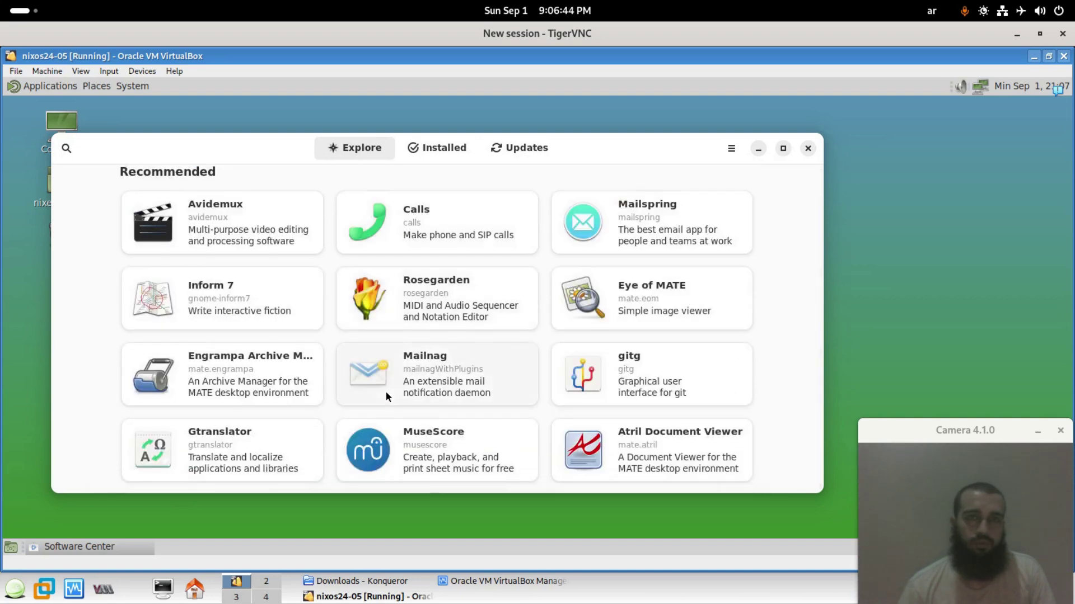
pyautogui.click(456, 471)
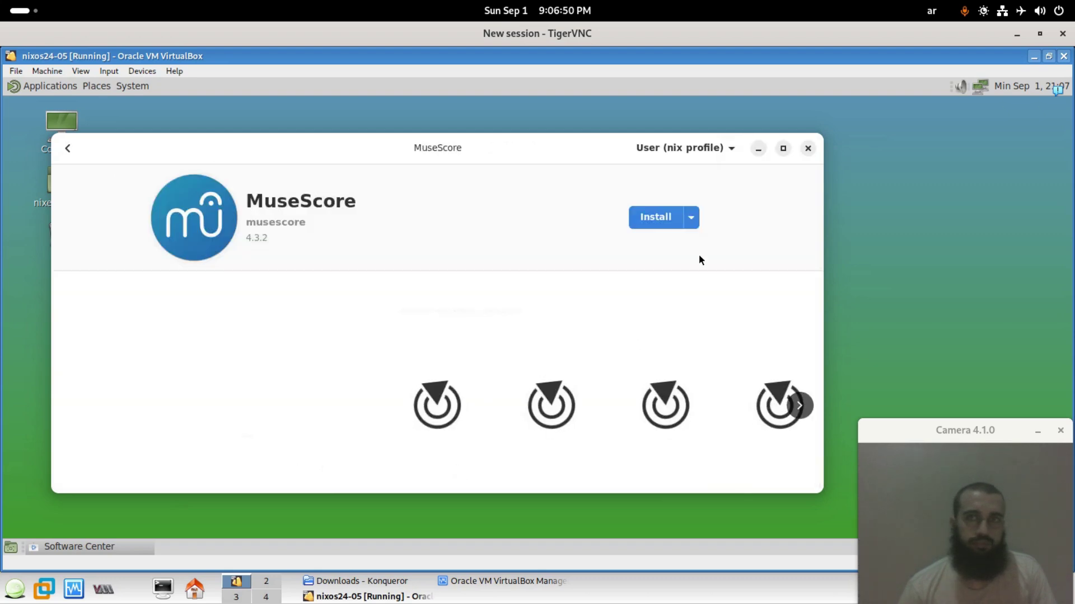
pyautogui.click(782, 149)
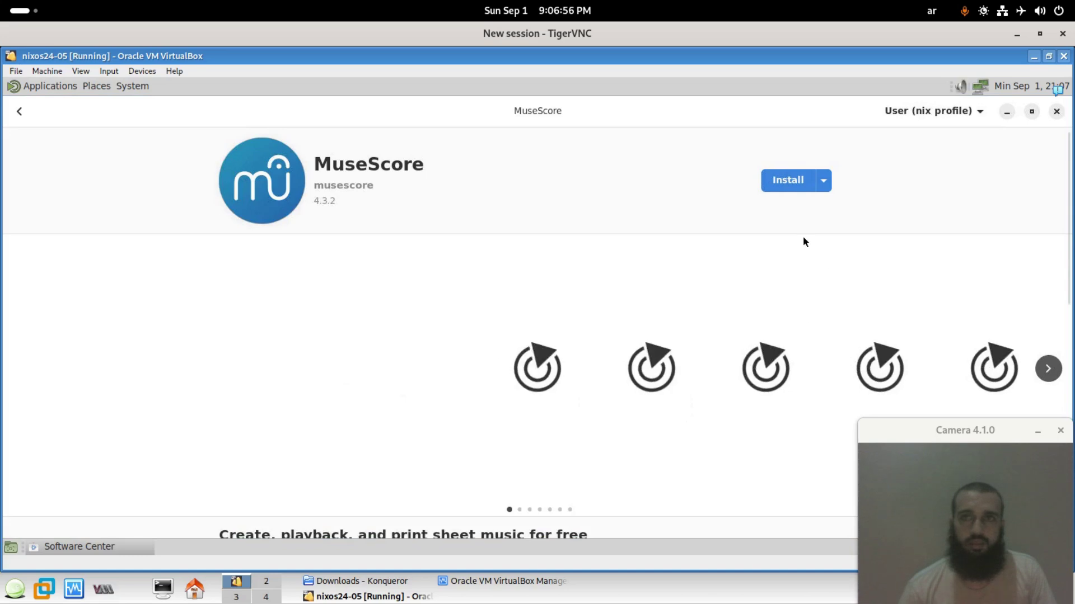
pyautogui.click(823, 183)
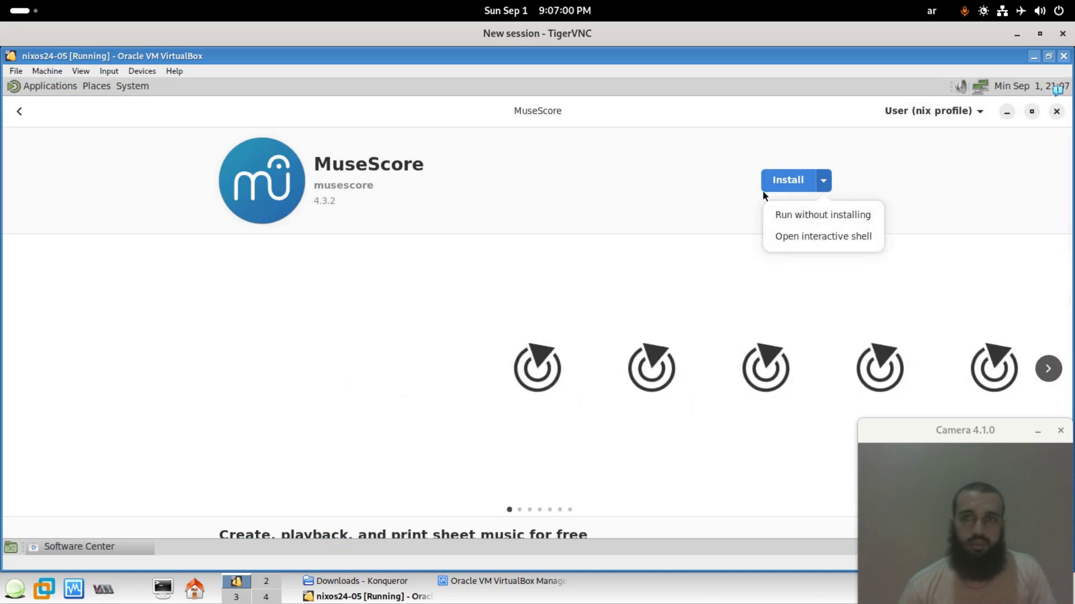
pyautogui.click(854, 163)
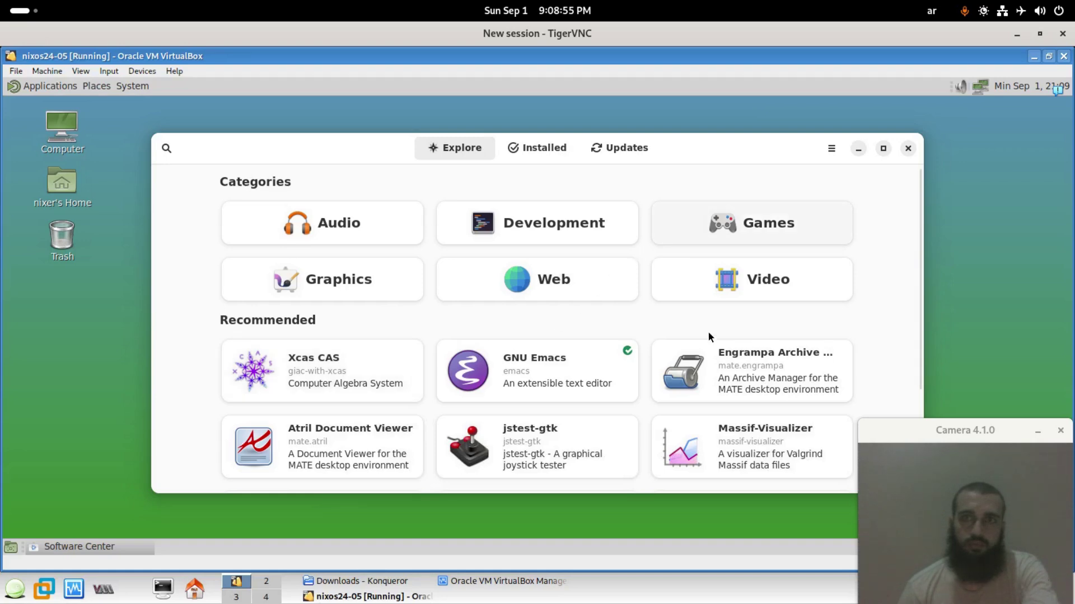
# - Start installing Engrampa Archive Manager for the user nix profile and look through its description page
pyautogui.click(708, 364)
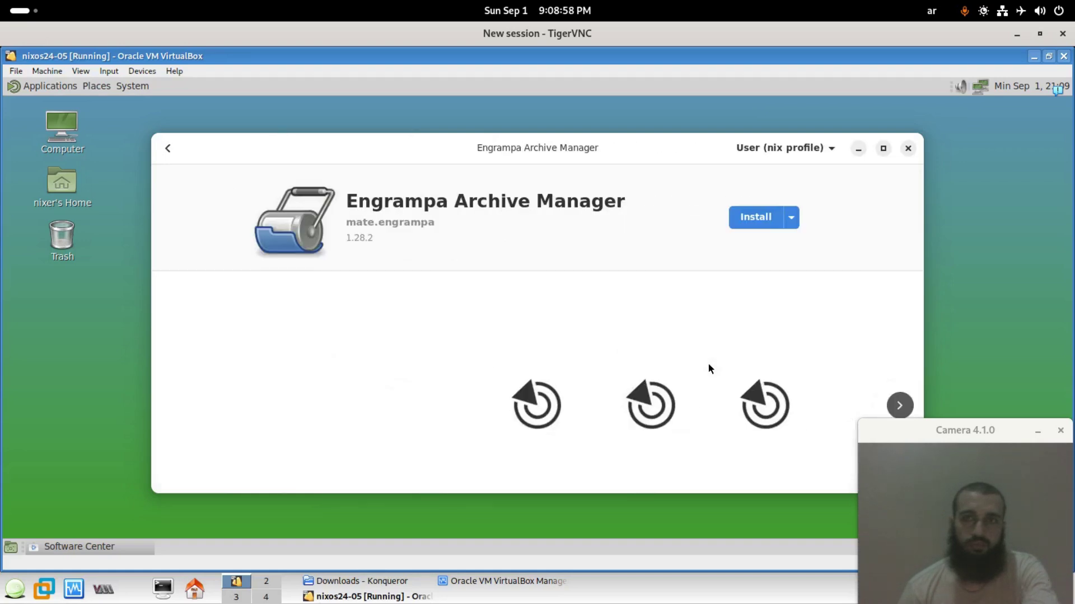
pyautogui.click(756, 216)
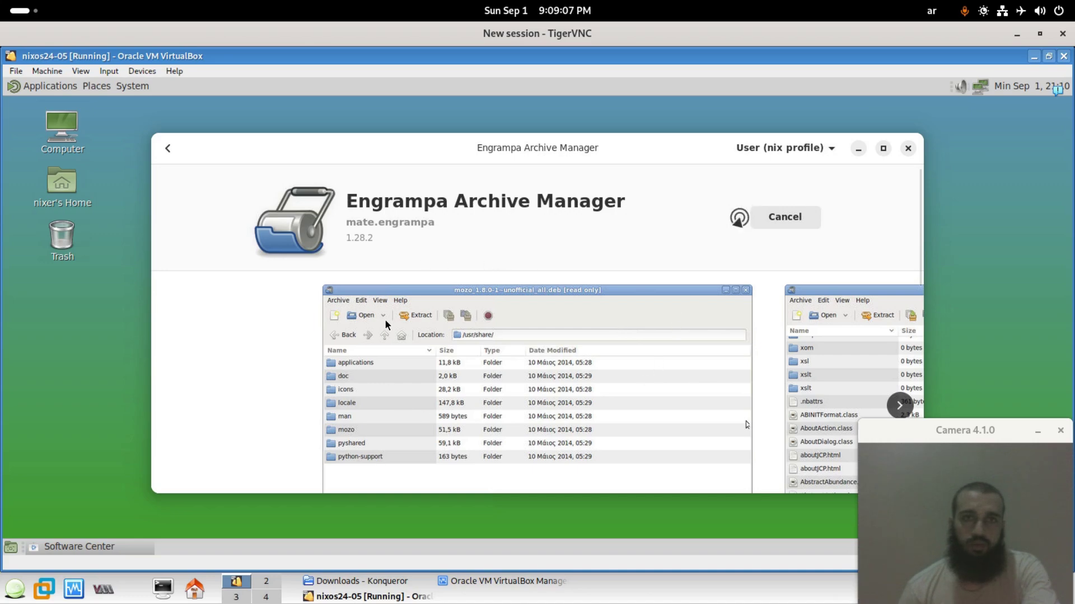
pyautogui.scroll(-5, 439, 282)
pyautogui.scroll(-5, 439, 283)
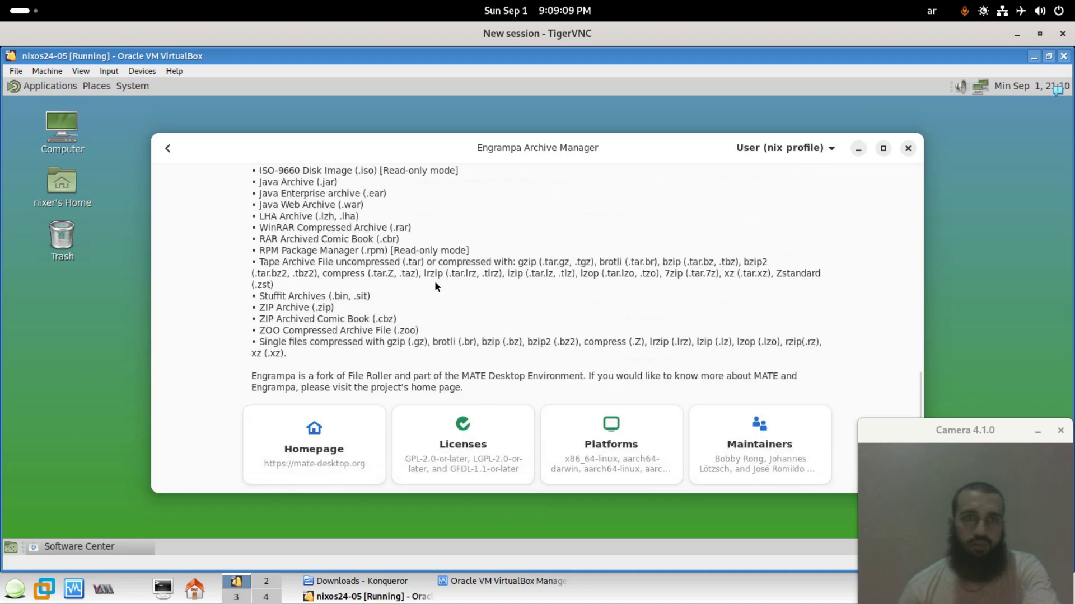
pyautogui.scroll(10, 436, 283)
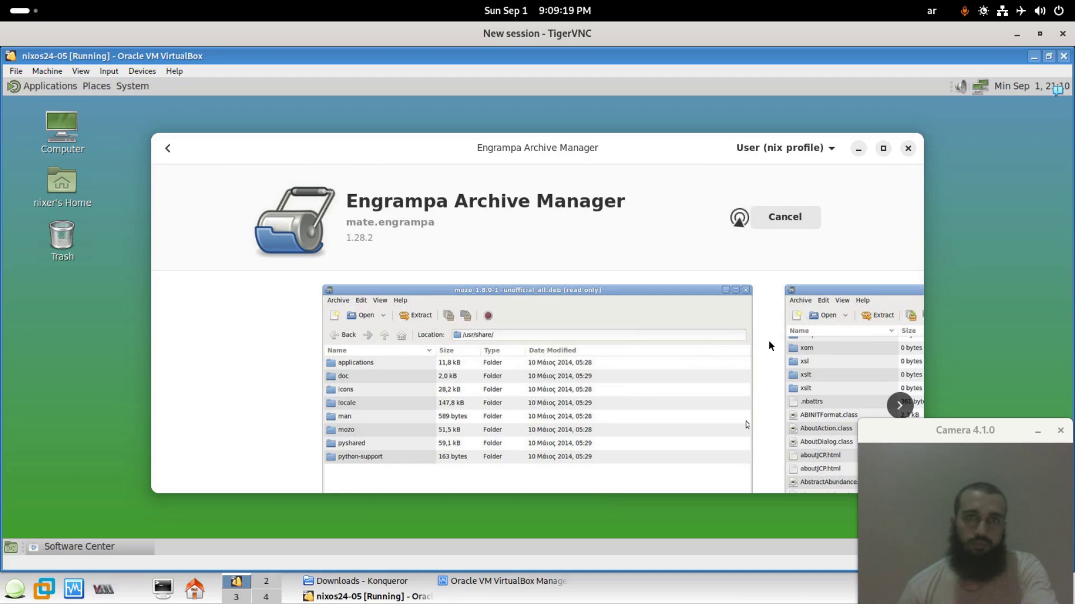
# - Check whether the desktop's Accessories applications include Engrampa Archive Manager
pyautogui.click(75, 85)
pyautogui.moveTo(78, 118)
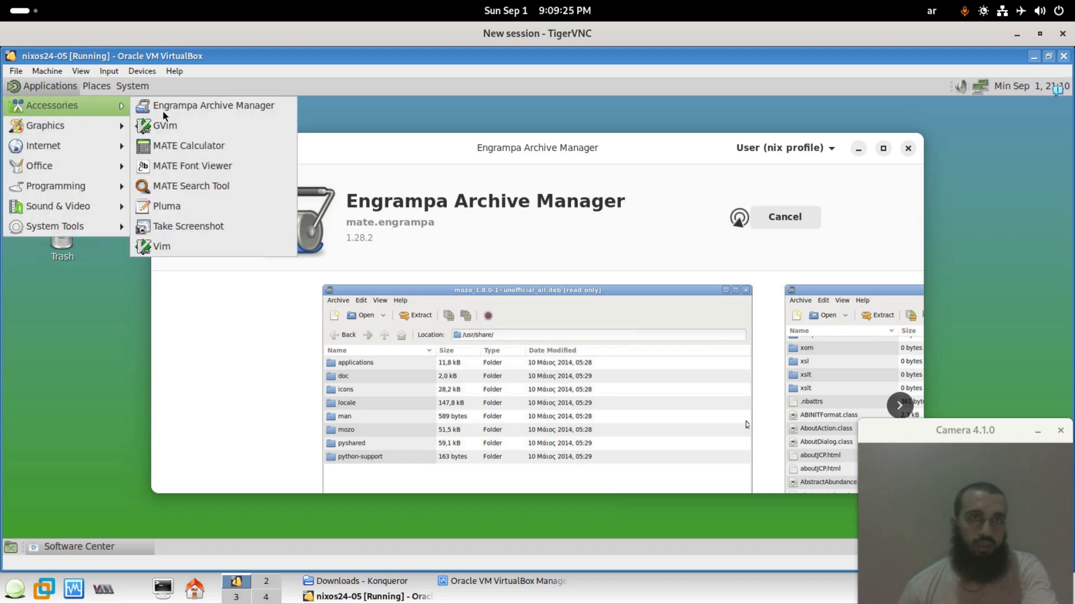
pyautogui.click(709, 226)
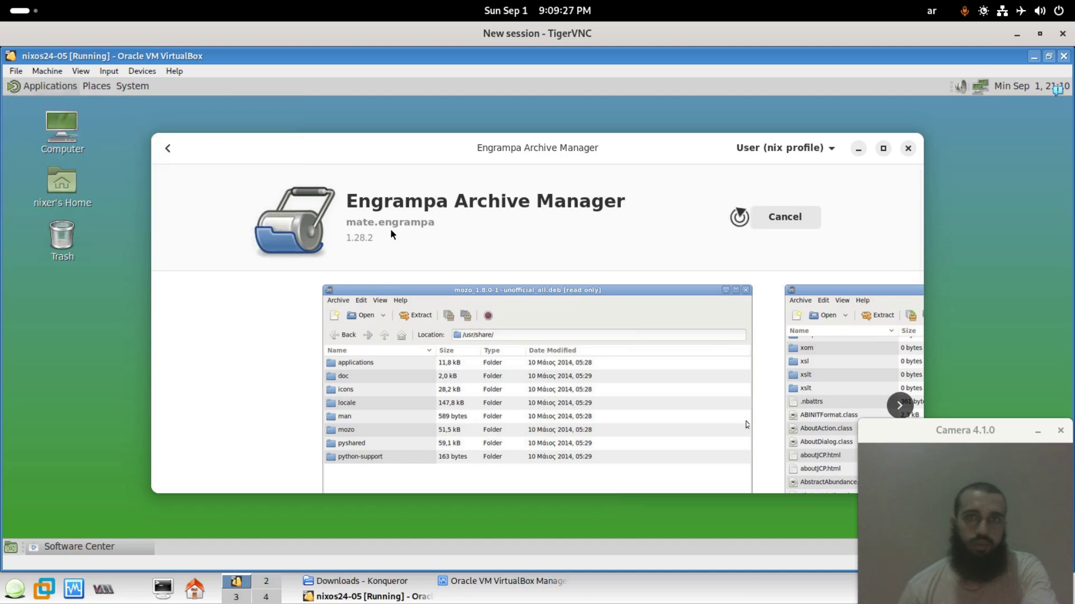
# - Return to the recommended apps and start installing gitg for the user nix profile
pyautogui.click(170, 149)
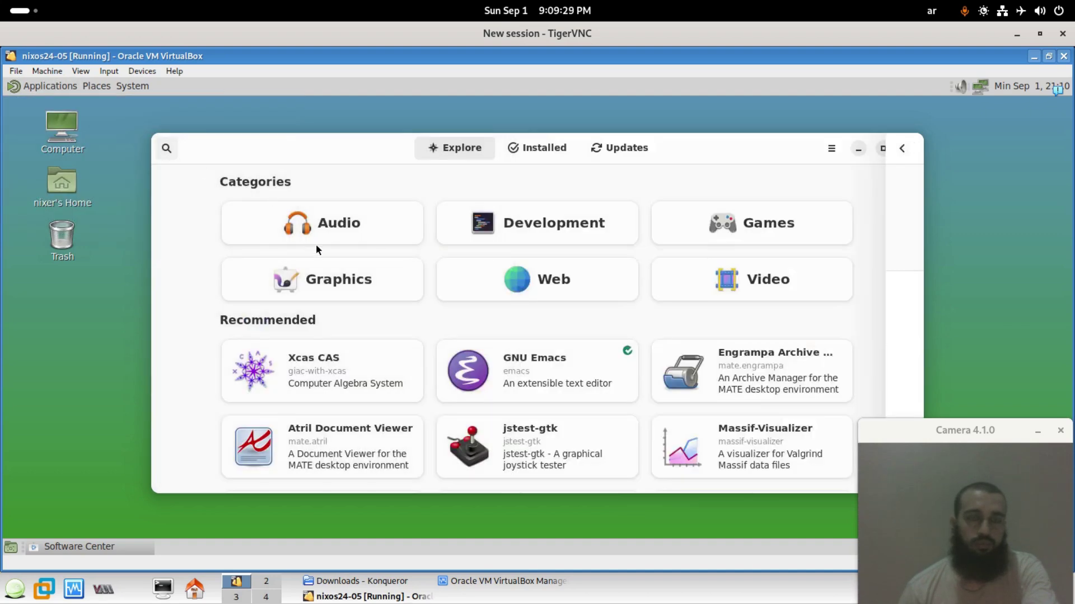
pyautogui.scroll(-5, 579, 430)
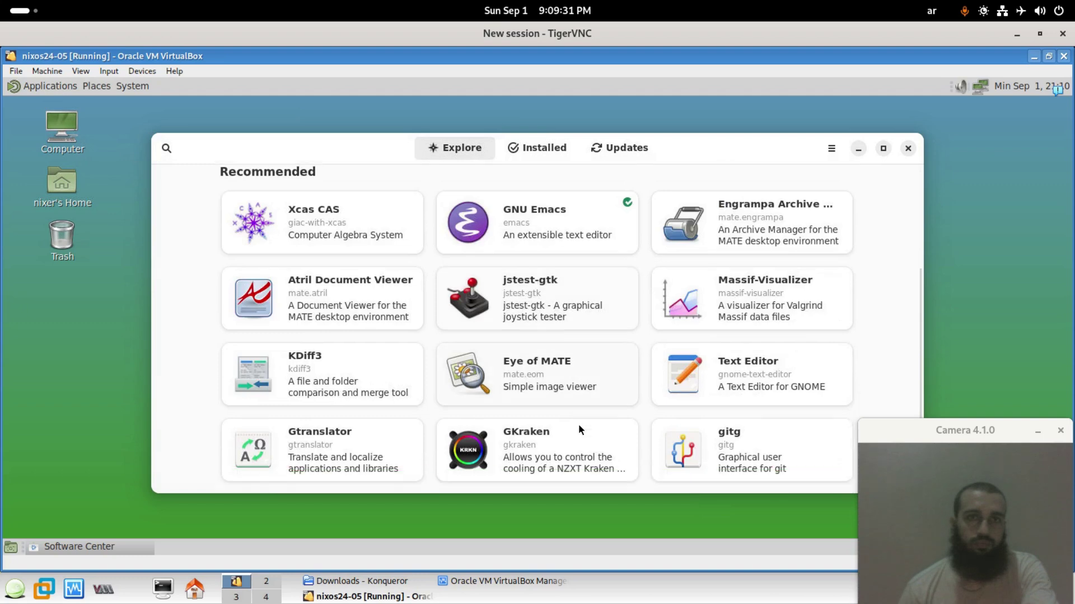
pyautogui.click(708, 453)
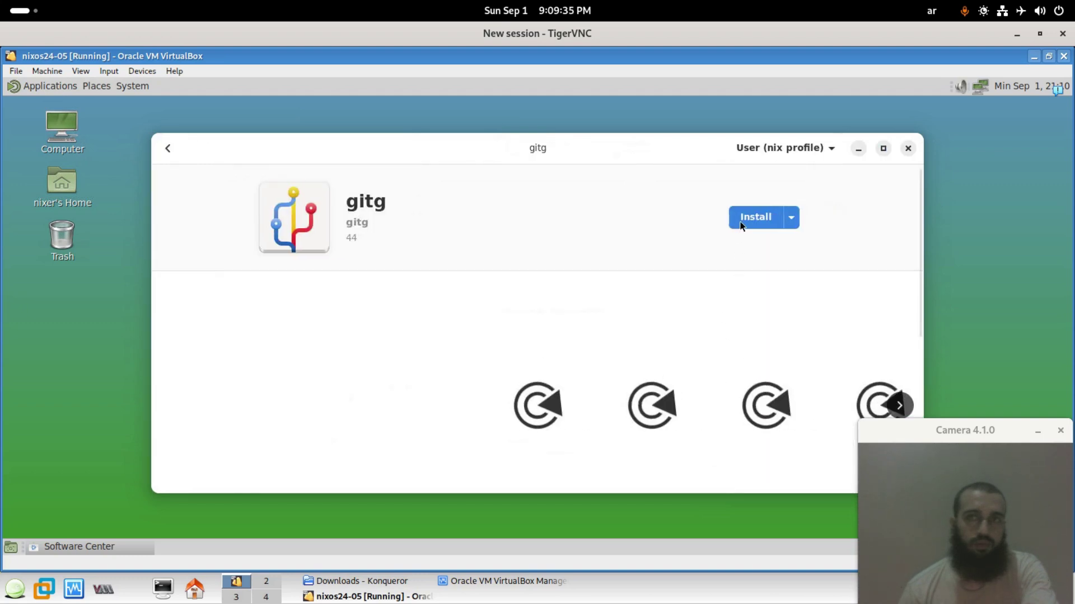
pyautogui.click(742, 218)
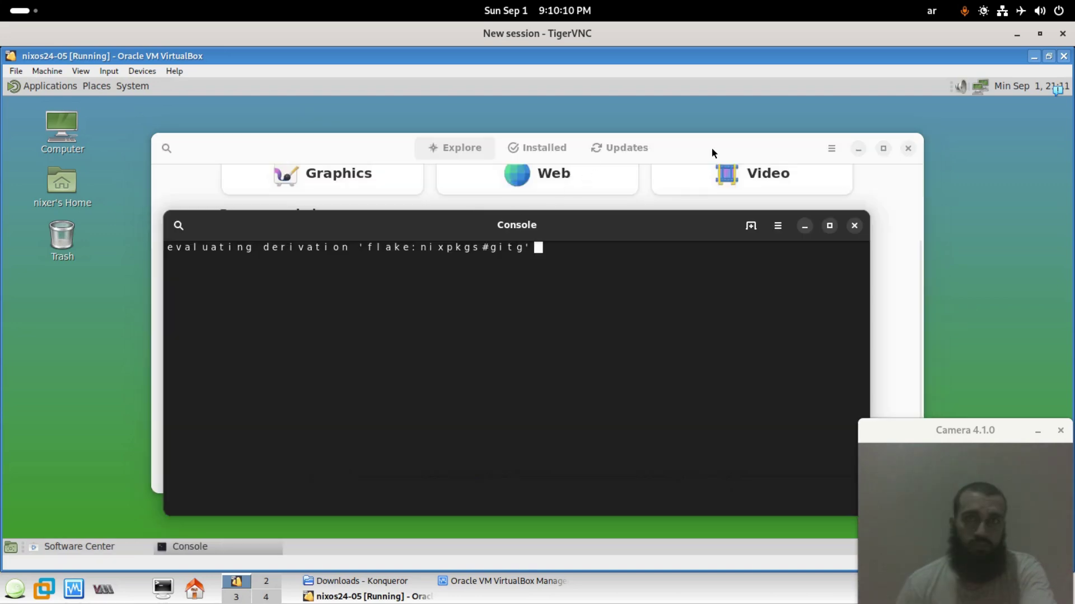
# - Bring Software Center in front of the console and view its available updates
pyautogui.click(711, 147)
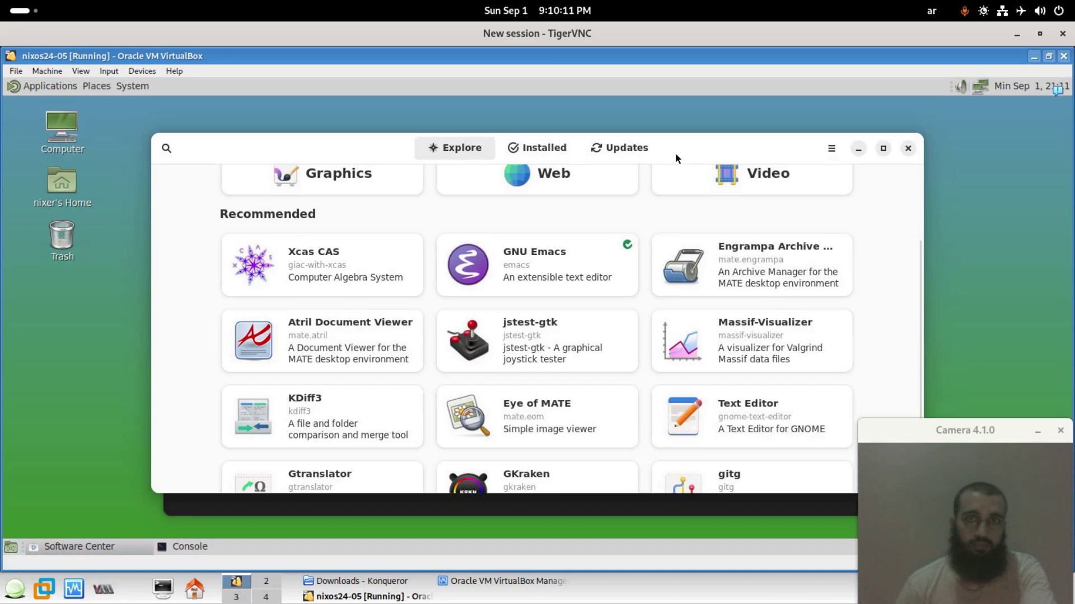
pyautogui.click(622, 150)
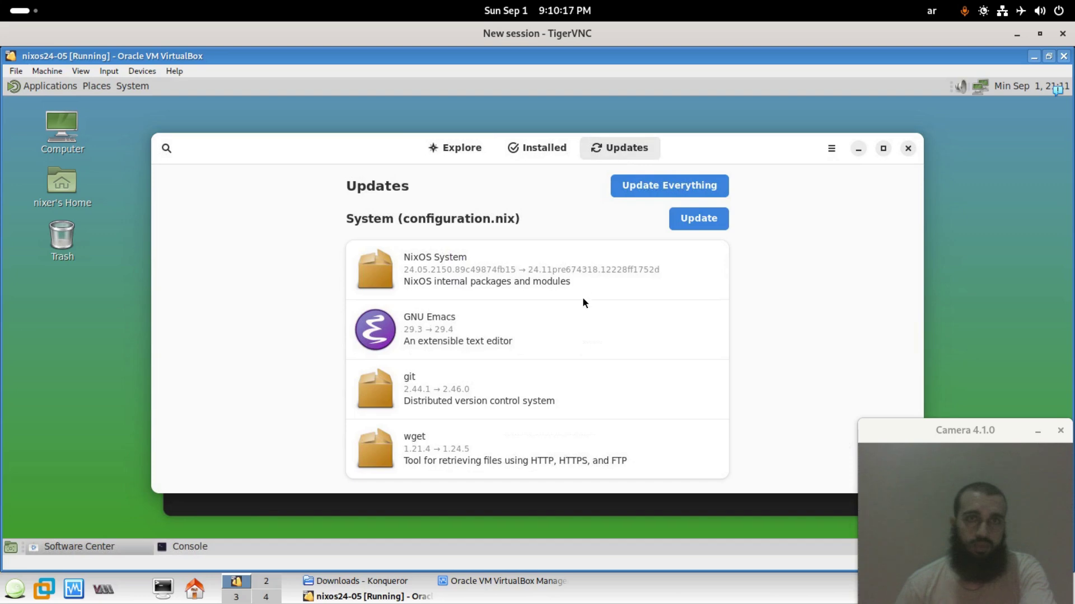
# - Browse the Development category under Explore and start installing Guake for the user nix profile
pyautogui.click(472, 147)
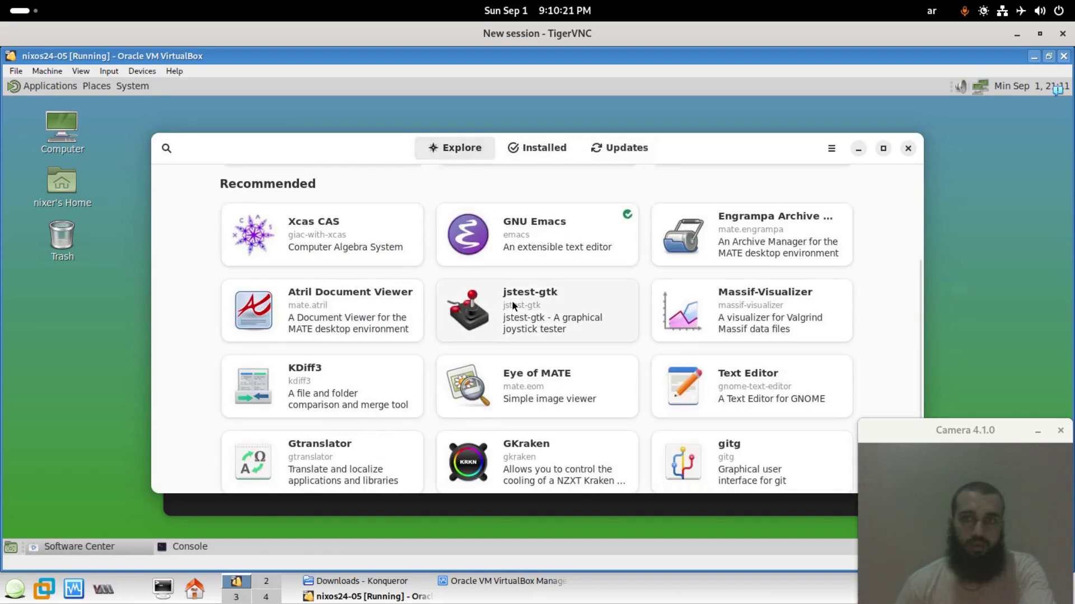
pyautogui.scroll(3, 512, 301)
pyautogui.click(571, 233)
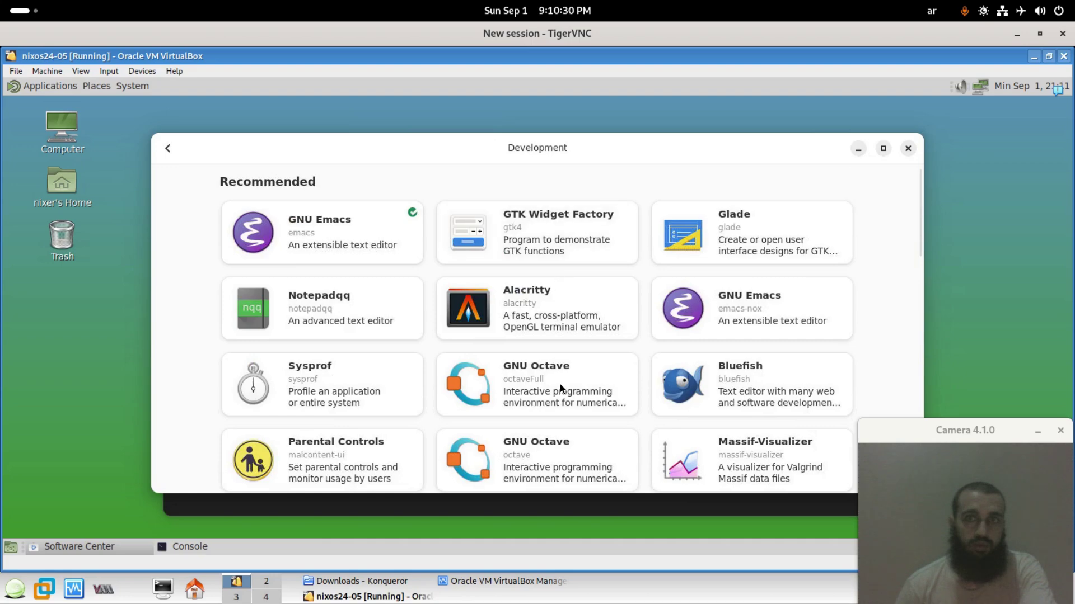
pyautogui.scroll(-3, 557, 397)
pyautogui.scroll(-7, 557, 405)
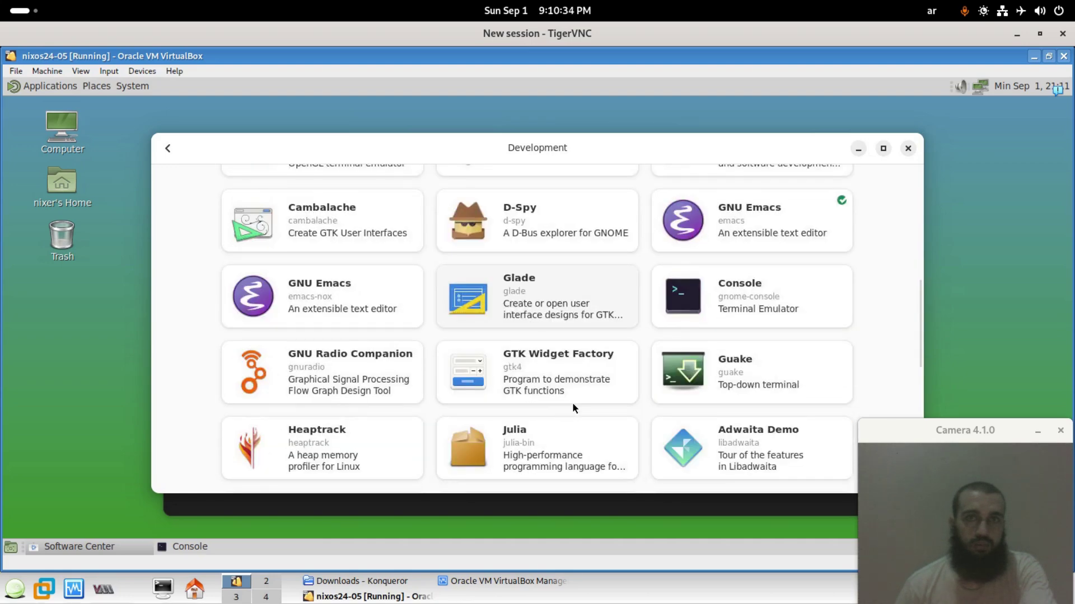
pyautogui.click(675, 351)
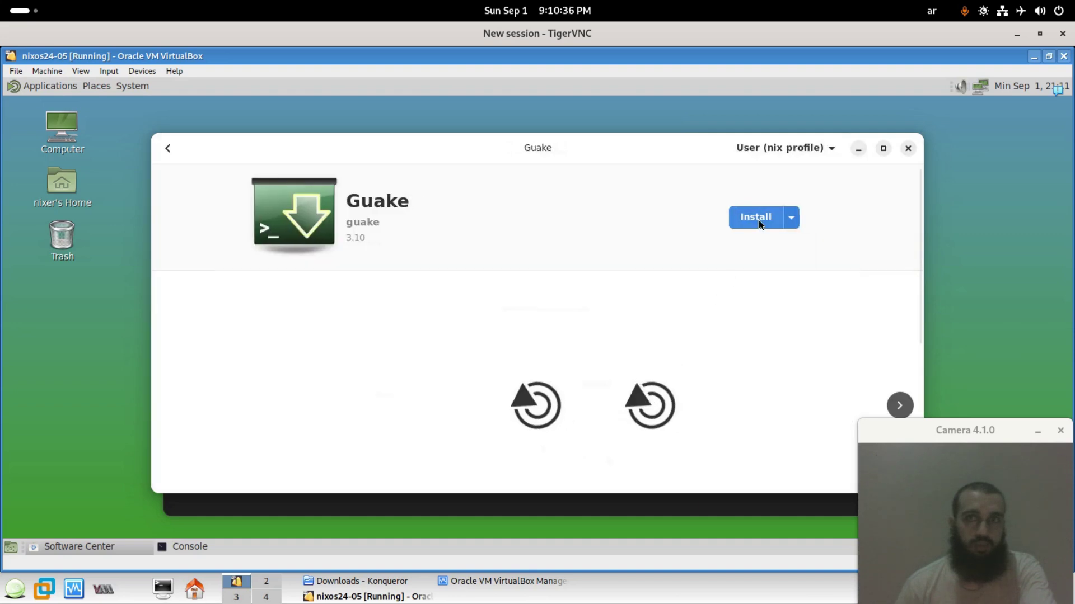
pyautogui.click(758, 220)
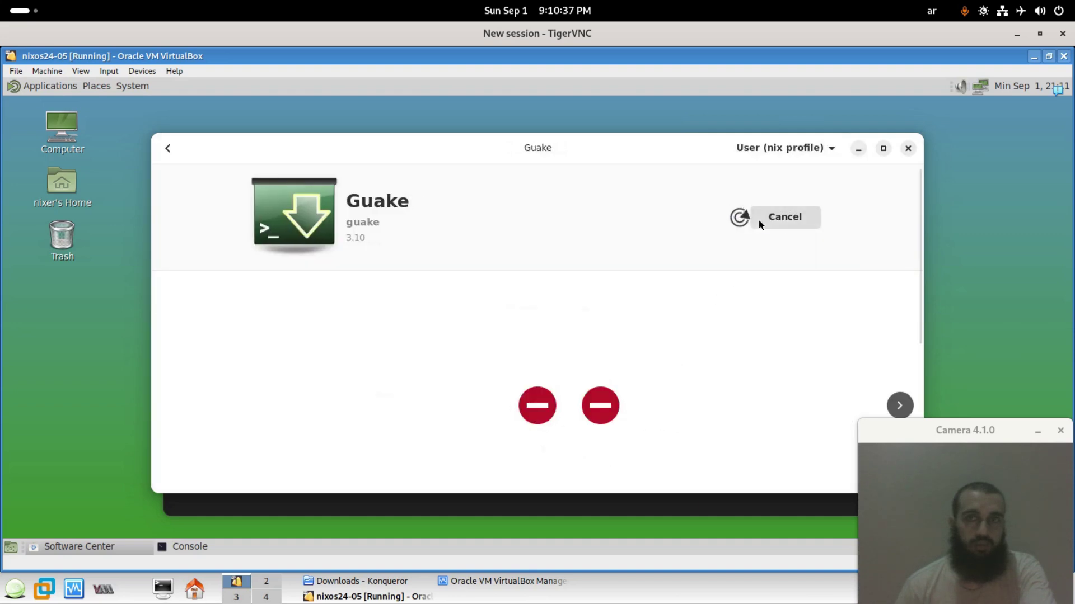
# - Close the console and look through the screenshots and description on Guake's page
pyautogui.click(540, 501)
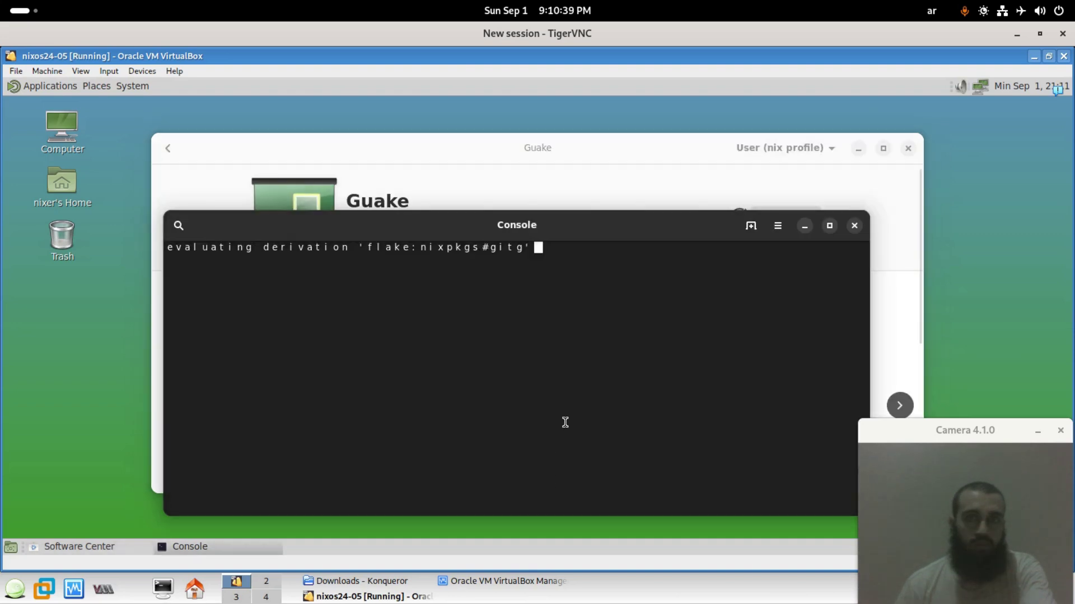
pyautogui.click(854, 226)
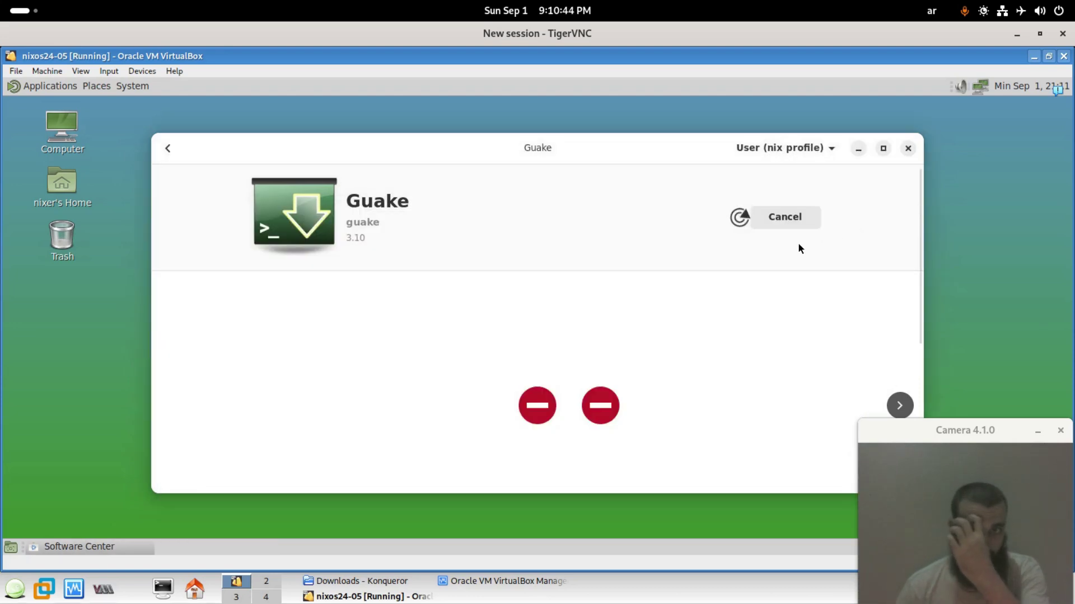
pyautogui.click(895, 405)
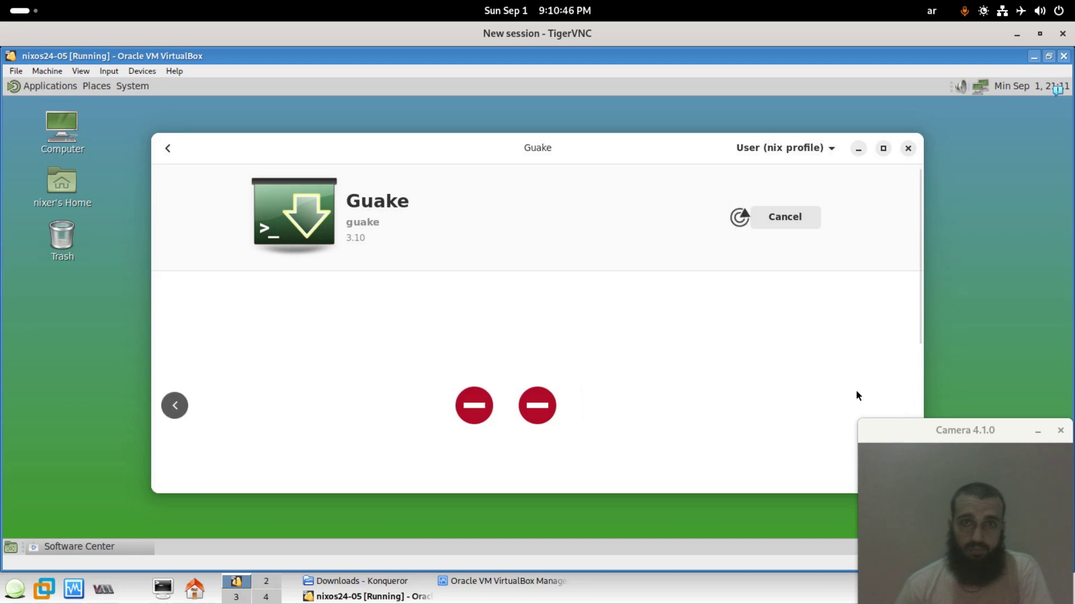
pyautogui.scroll(-5, 791, 387)
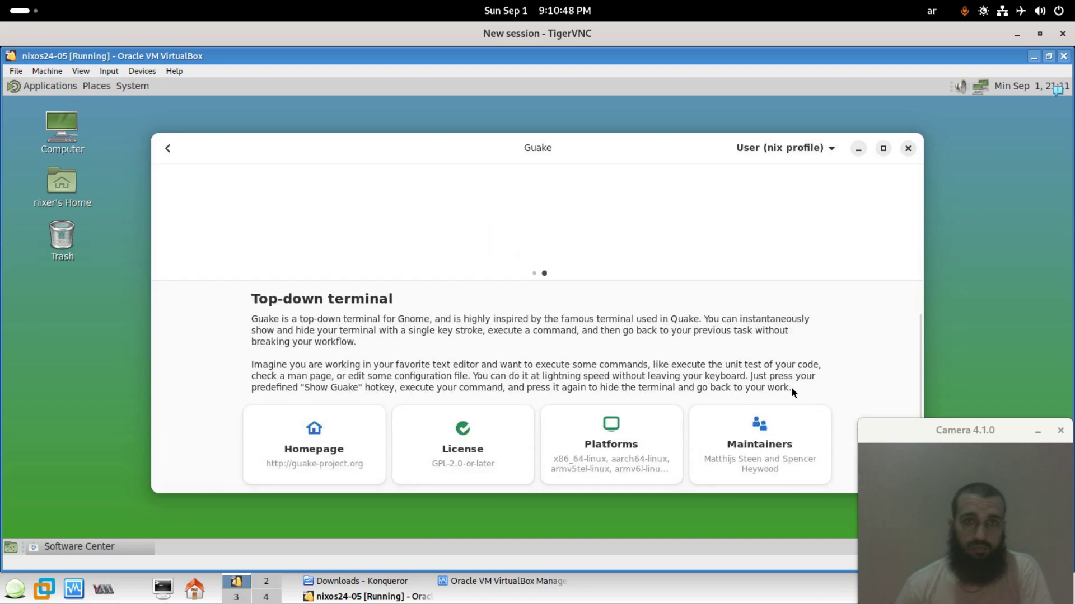
pyautogui.scroll(5, 791, 387)
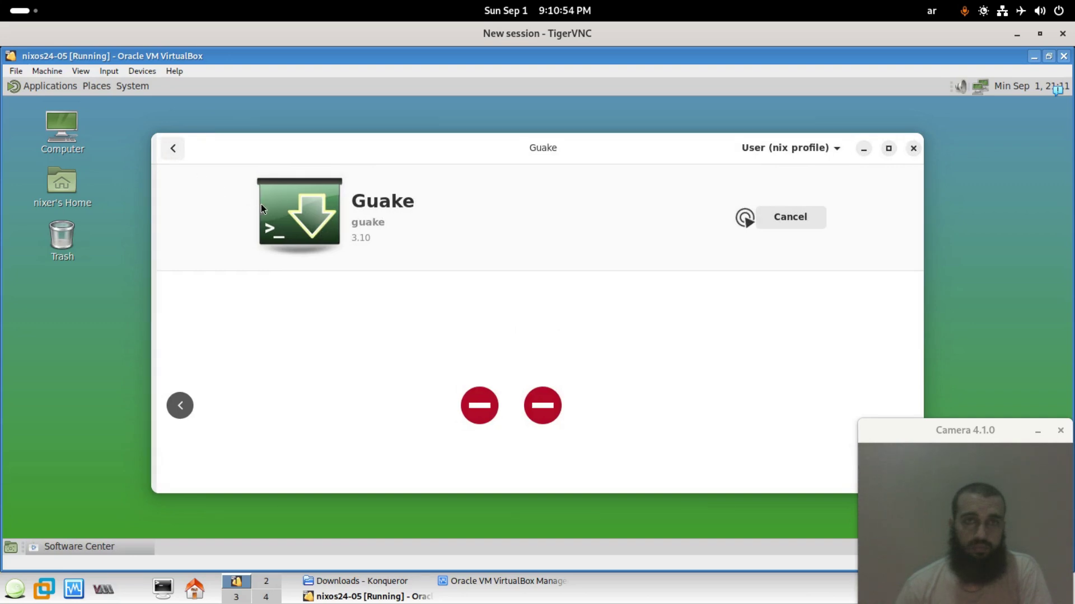
# - Reopen Guake's page from the Development list and cancel its running installation
pyautogui.hotkey('alt', 'Left')
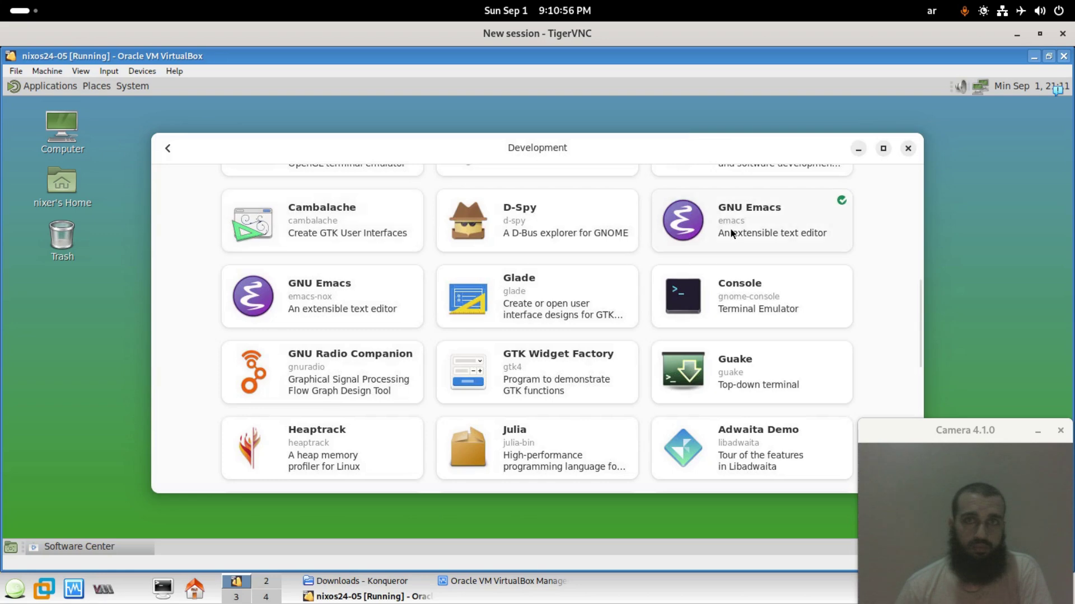
pyautogui.click(748, 389)
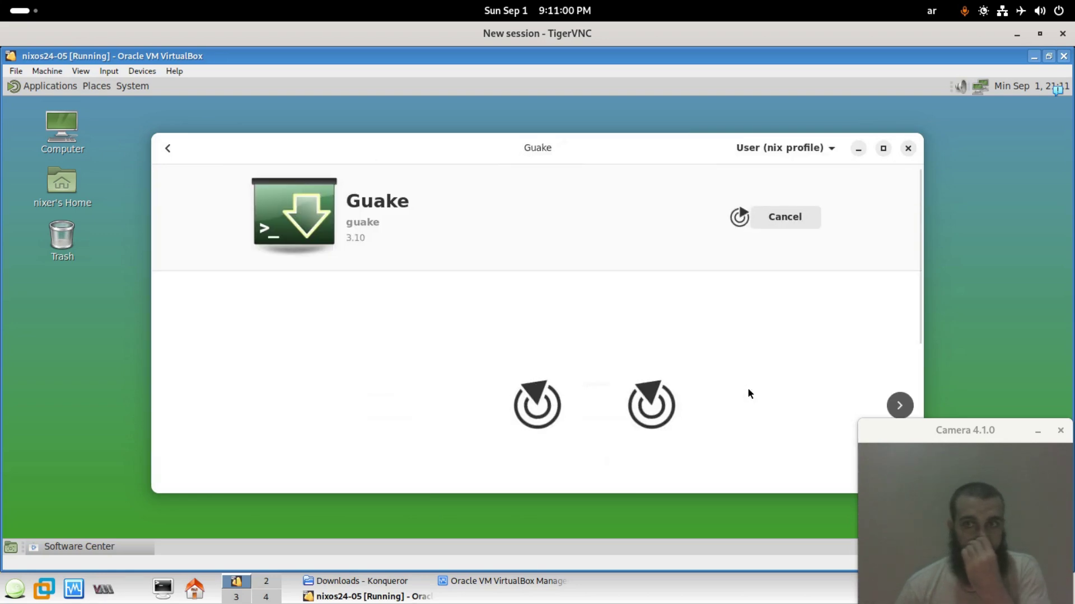
pyautogui.click(771, 224)
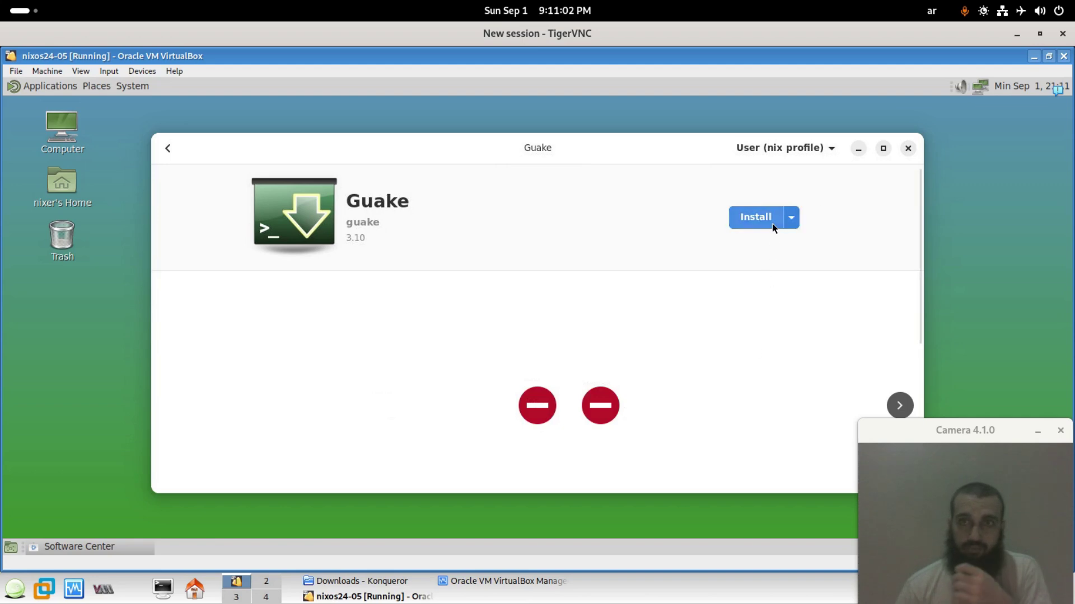
# - Install Guake into System (configuration.nix), authenticating with the account password, and dismiss the rebuild dialog
pyautogui.click(771, 223)
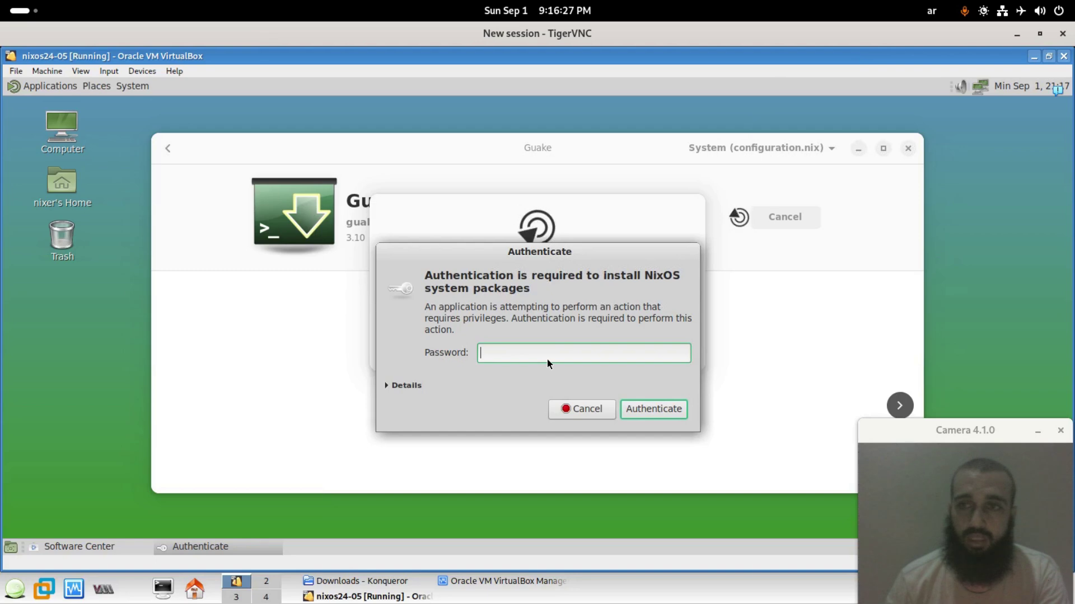
pyautogui.write('****')
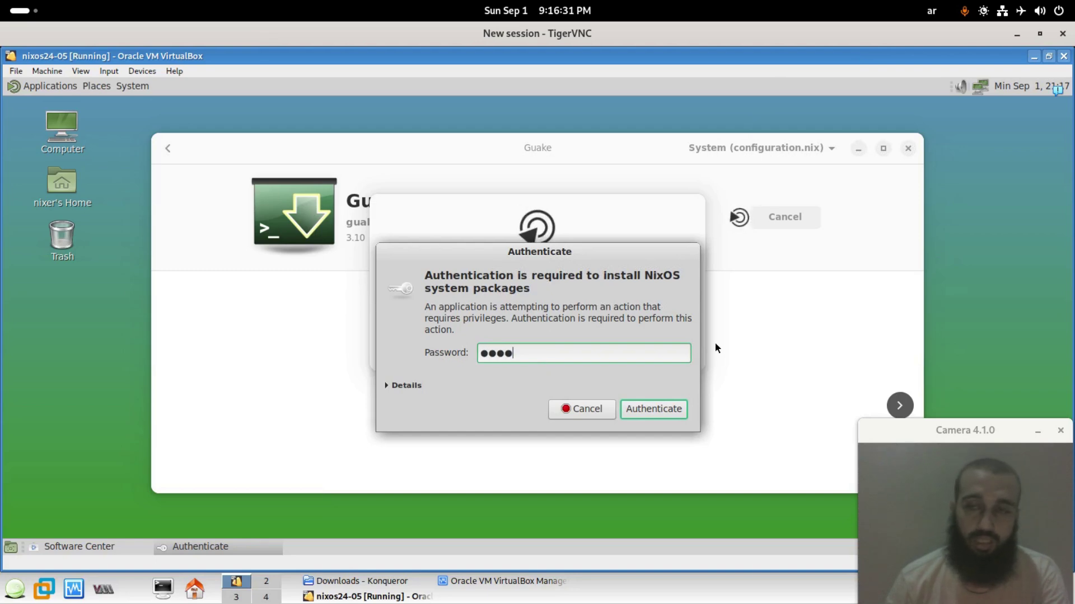
pyautogui.click(677, 413)
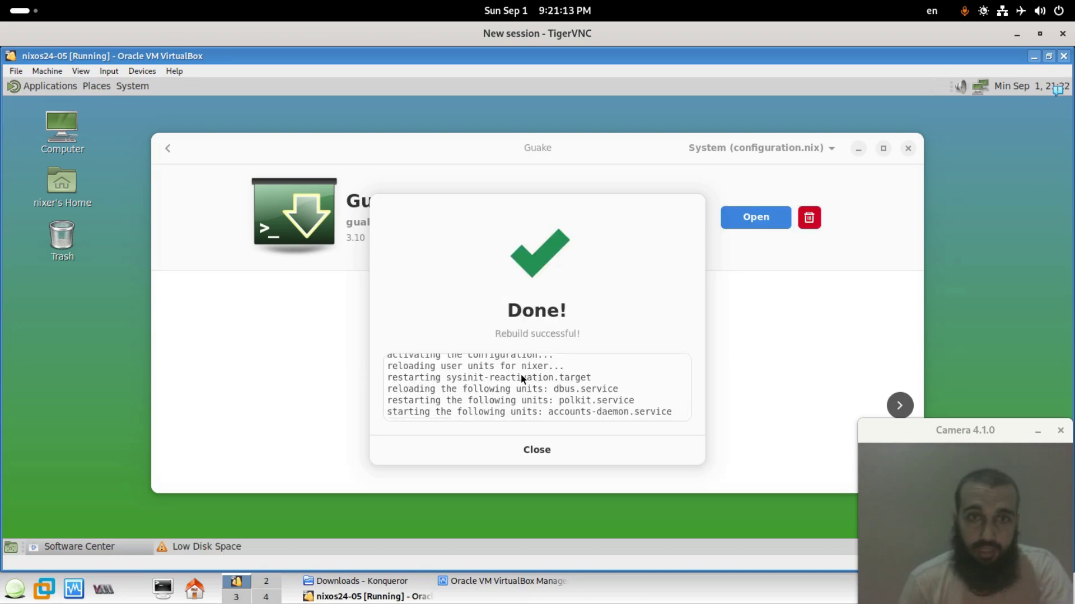
pyautogui.click(533, 451)
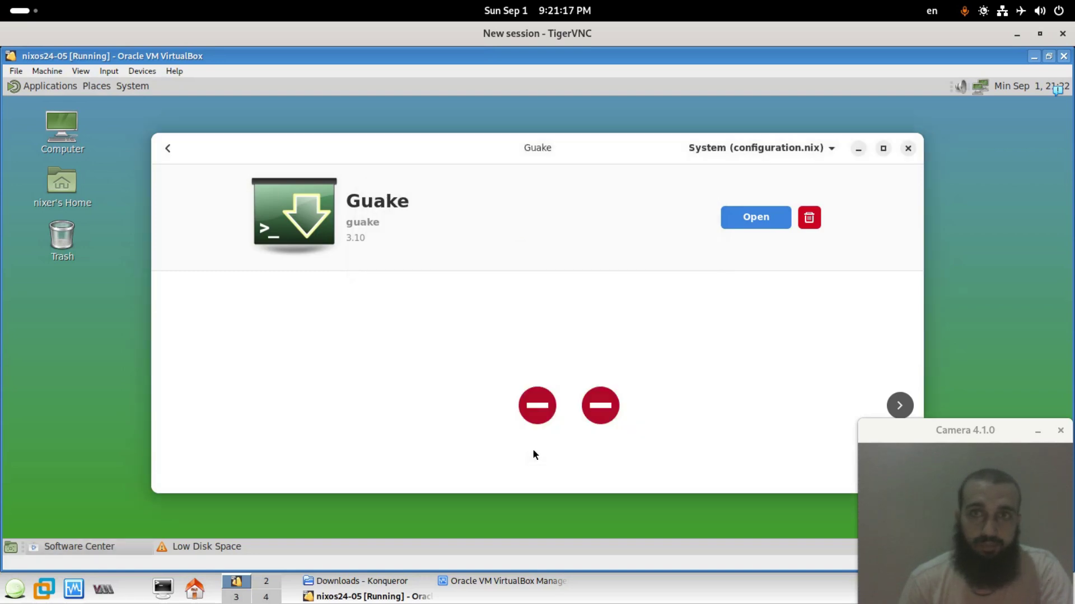
# - Launch Guake, print /etc/os-release in its drop-down terminal, and hide the terminal
pyautogui.click(730, 220)
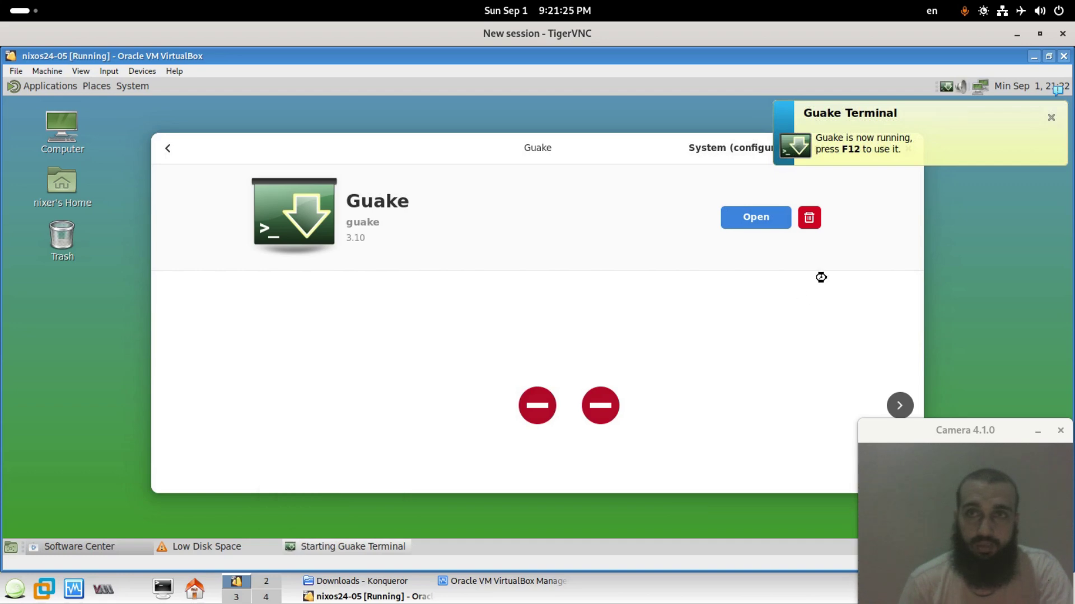
pyautogui.press('F12')
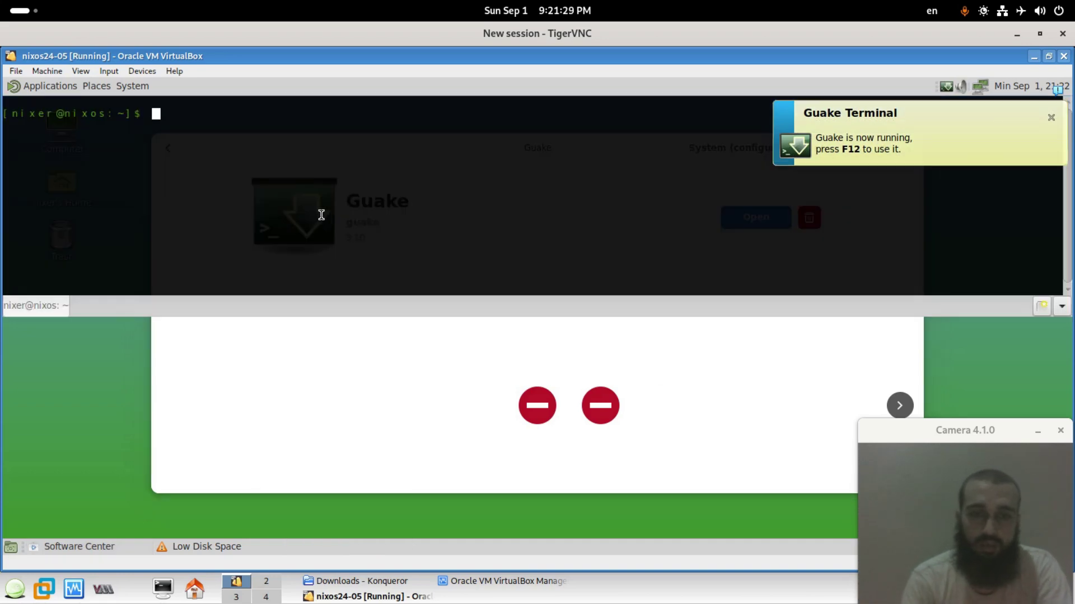
pyautogui.write('cat /etc/')
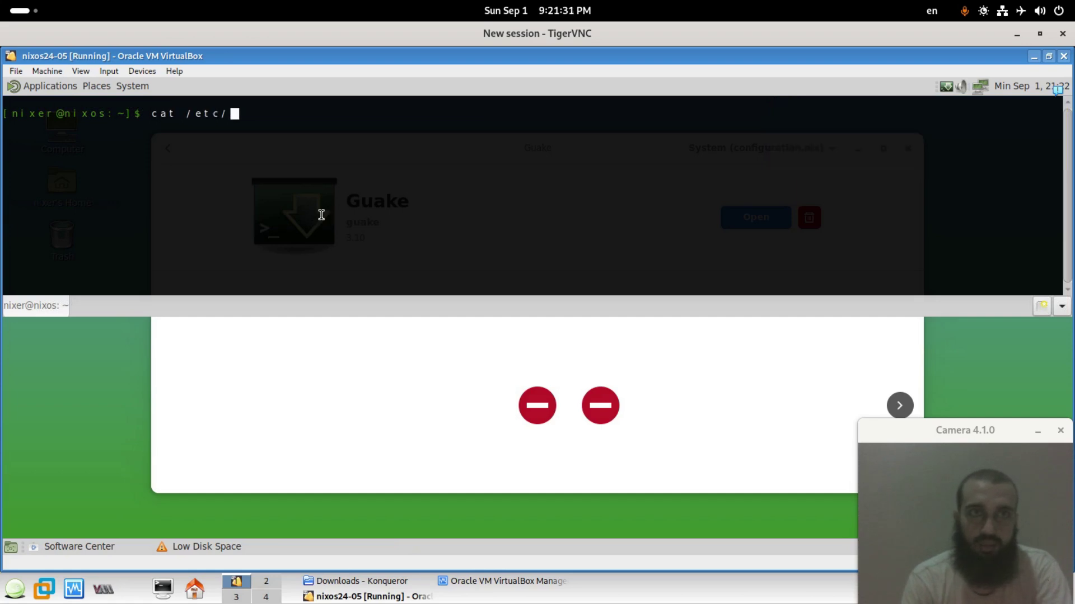
pyautogui.write('os-')
pyautogui.press('Tab')
pyautogui.press('Return')
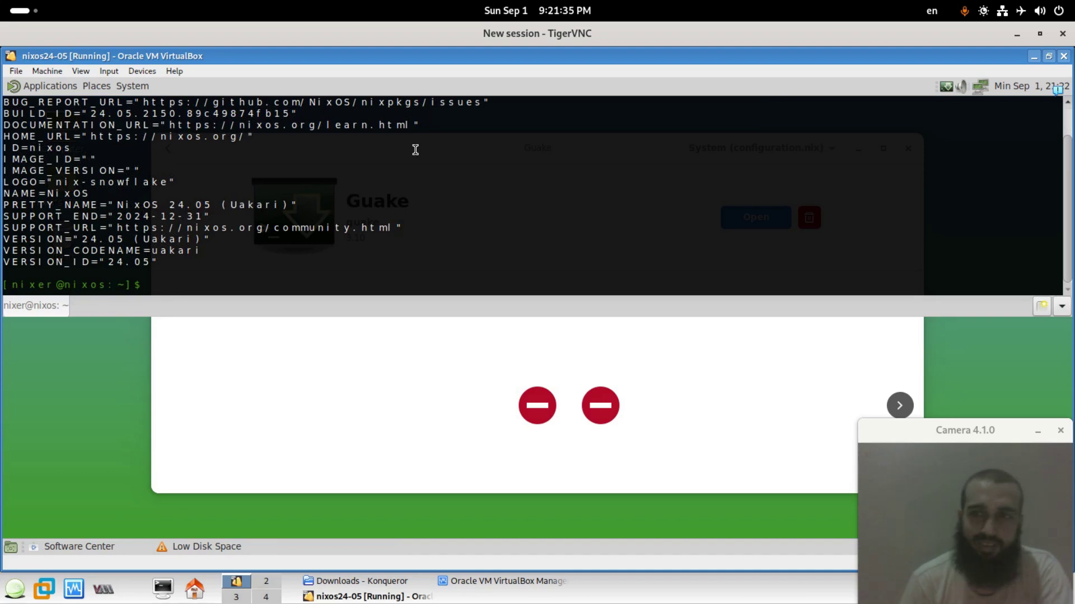
pyautogui.scroll(1, 415, 150)
pyautogui.scroll(-1, 416, 150)
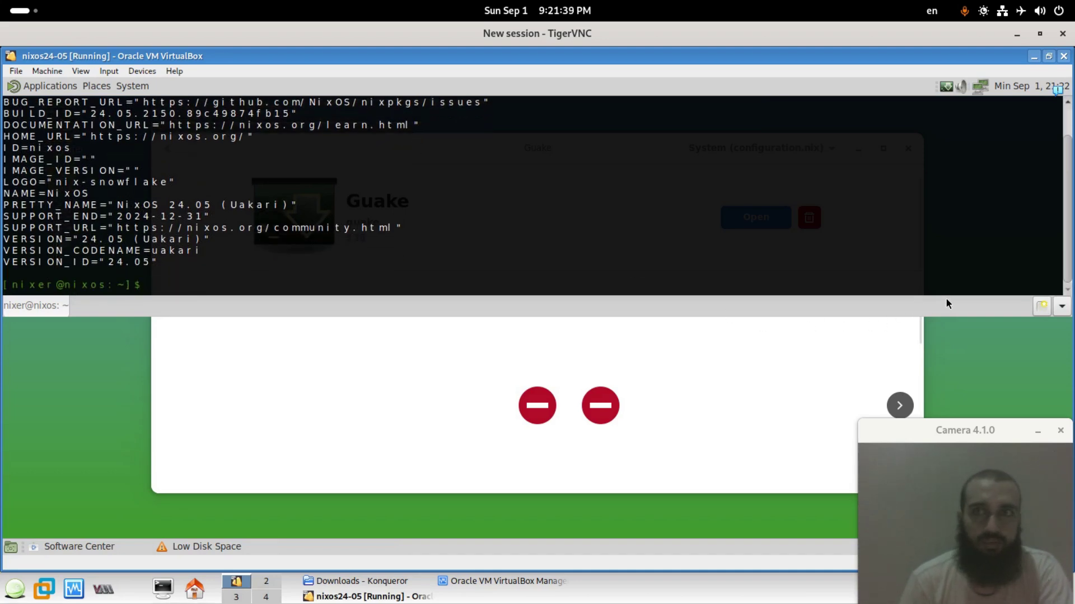
pyautogui.press('F12')
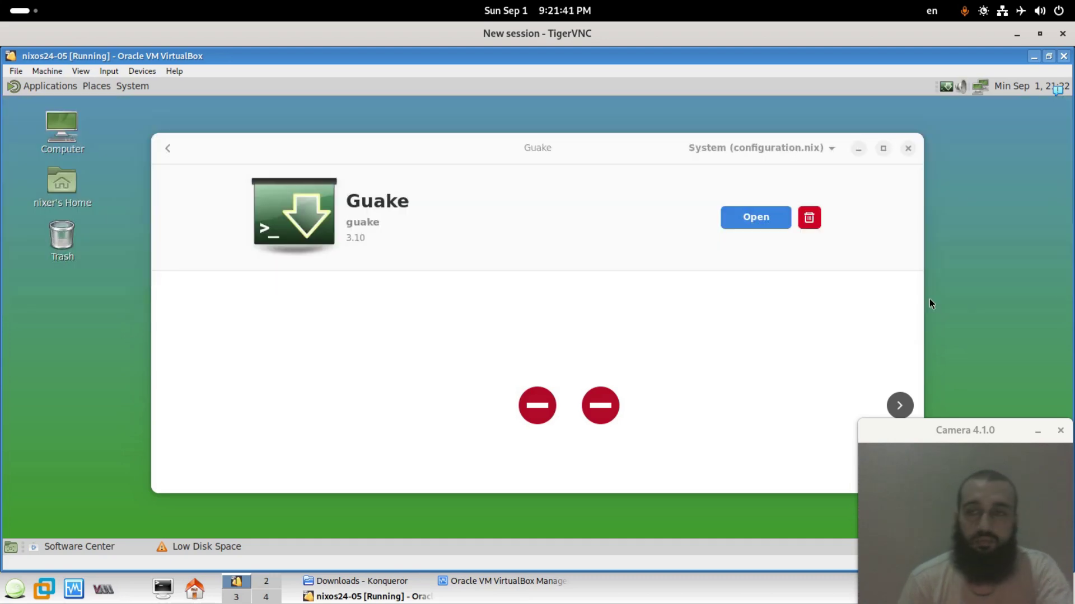